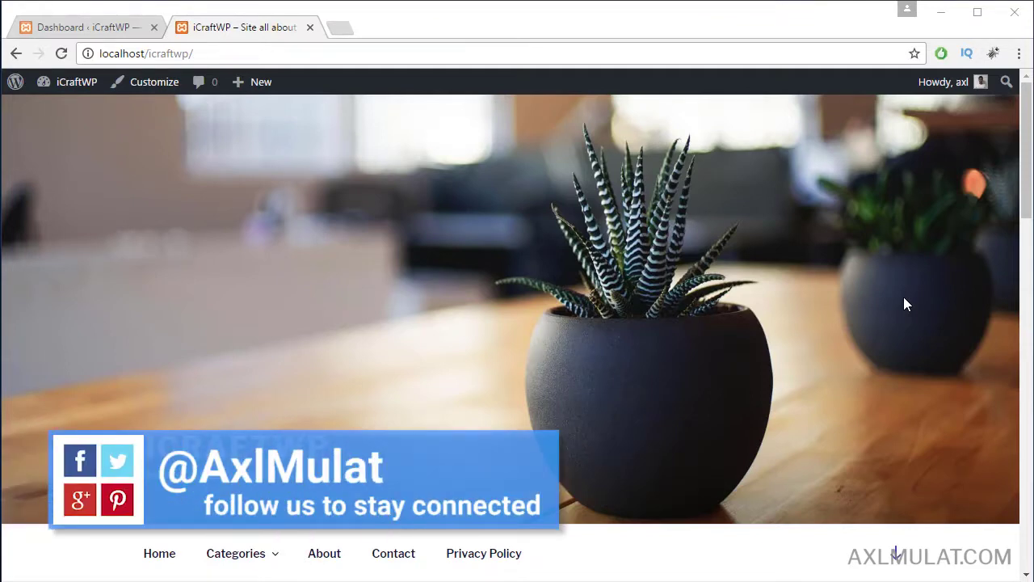
Switch from the live site to the browser tab showing the WordPress admin Dashboard.
click(100, 29)
Open the Customizer for the Twenty Seventeen site from the Appearance menu.
mouse_move(55, 343)
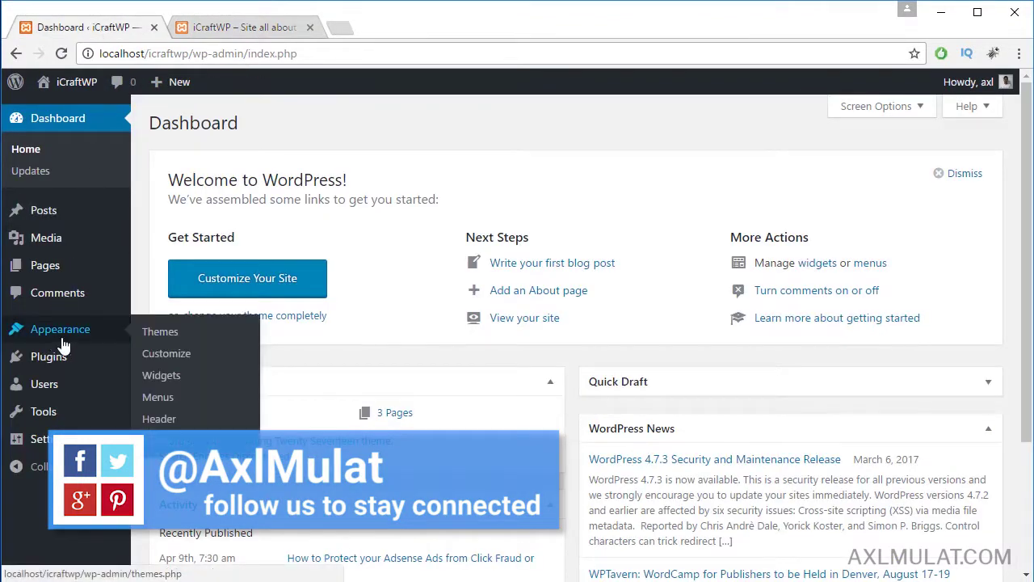
click(201, 359)
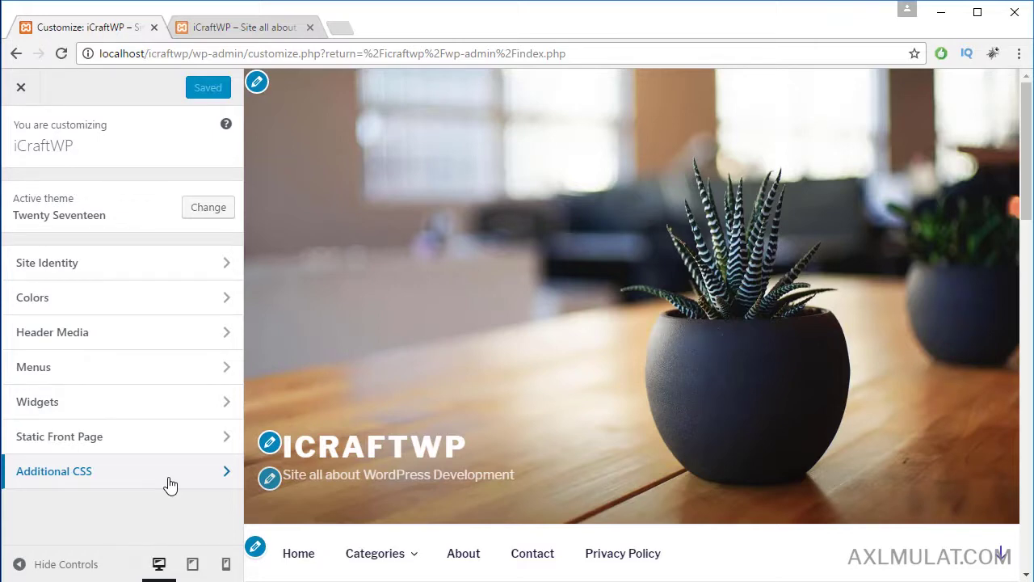
Append 'wpp' to the site title in Site Identity, publish it, and switch to the live site.
click(69, 262)
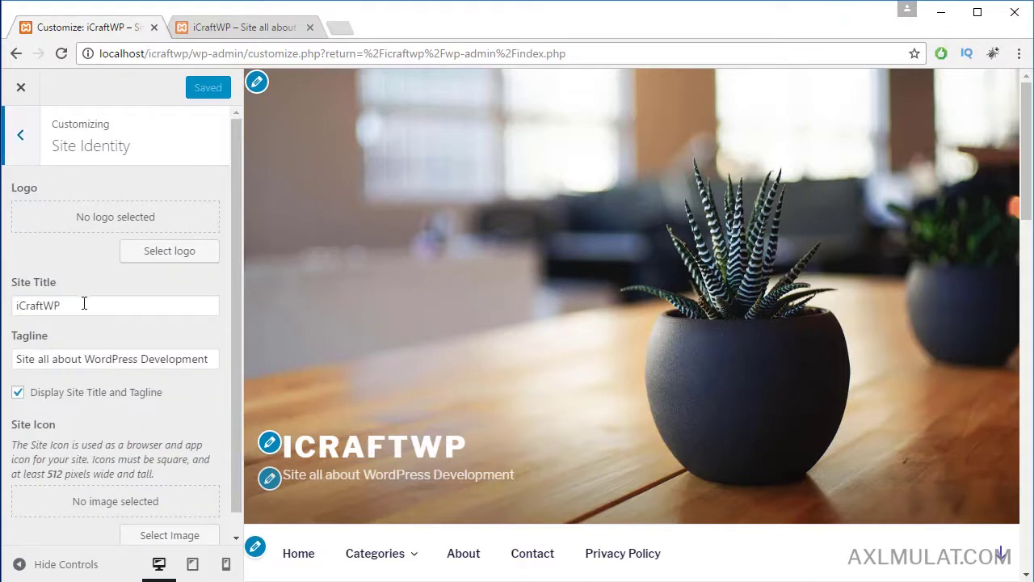
click(84, 304)
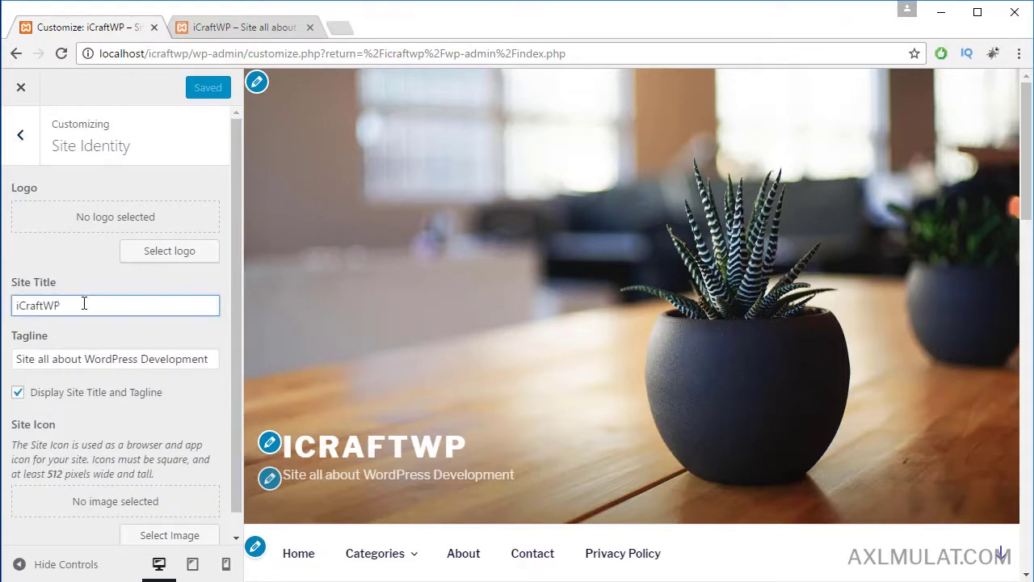
text(wpp)
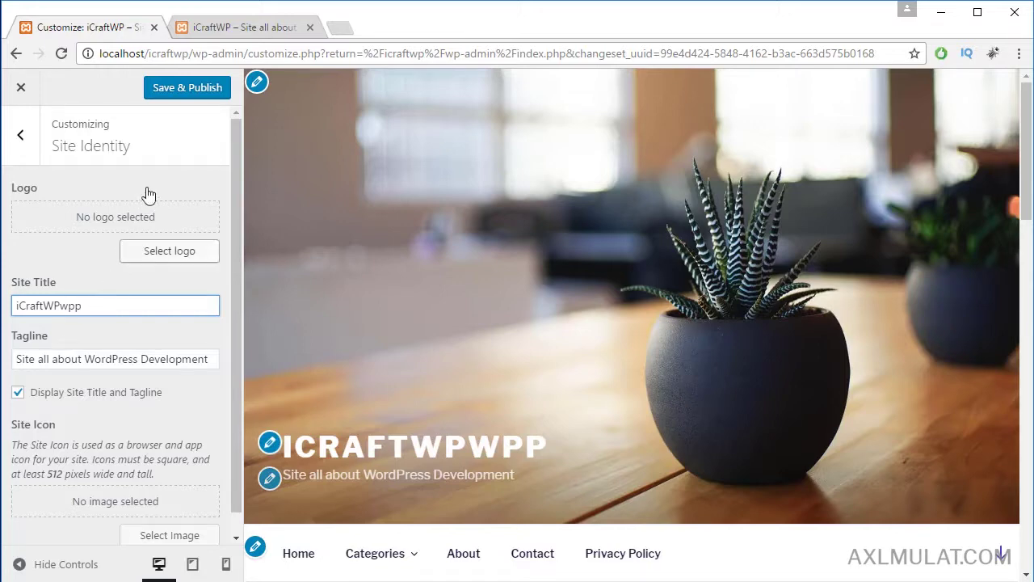
click(174, 96)
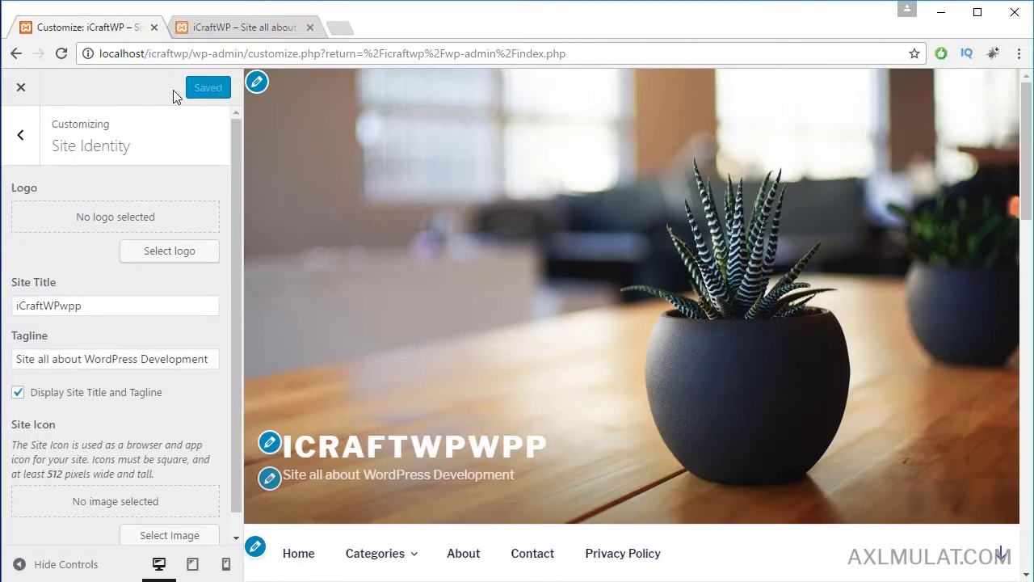
click(206, 27)
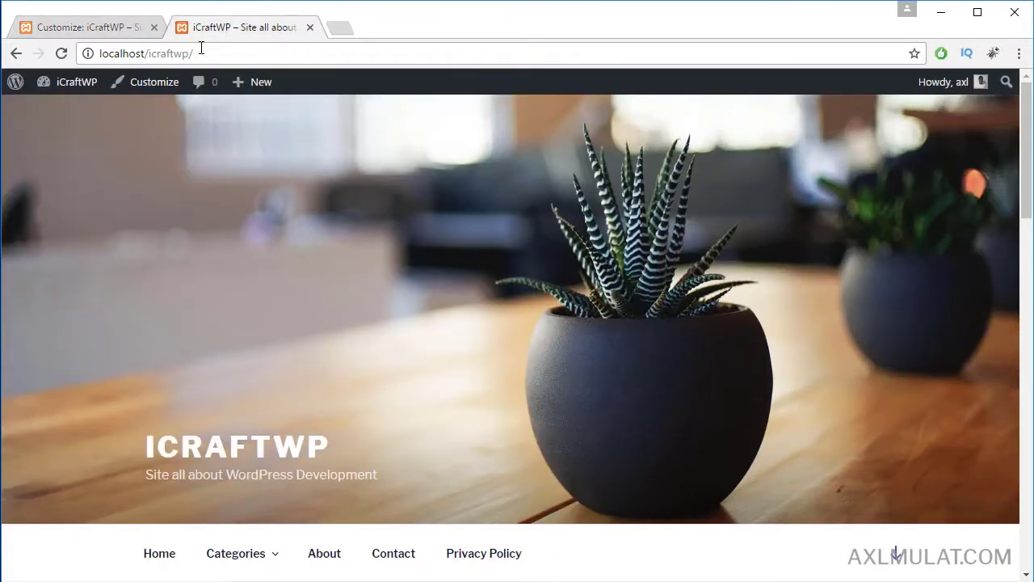
Reload the live site to confirm the ICRAFTWPWPP title, then return to the Customizer.
click(202, 48)
key(Return)
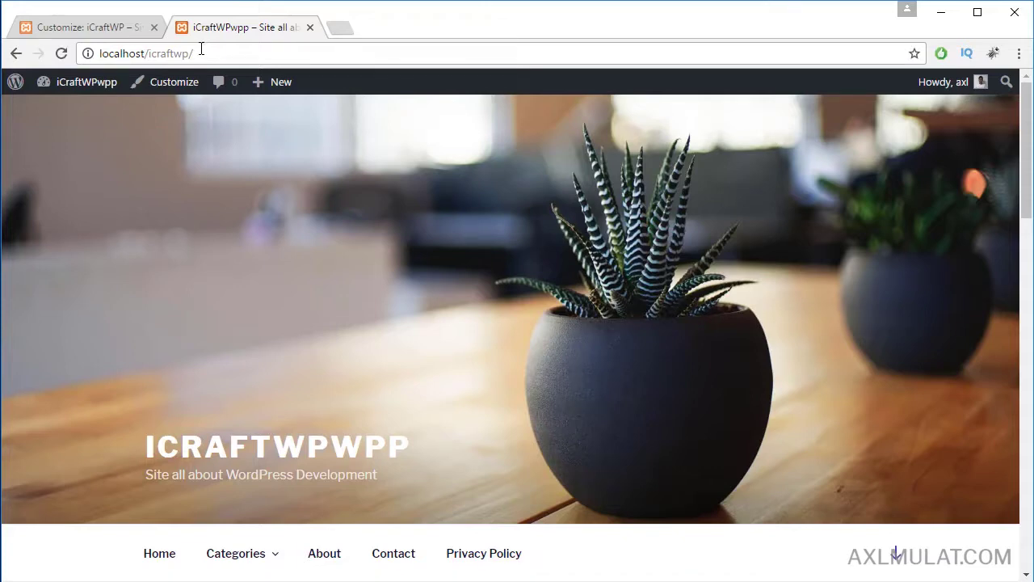
click(121, 27)
Delete the extra letters so the site title reads iCraftWP again.
click(117, 305)
key(BackSpace)
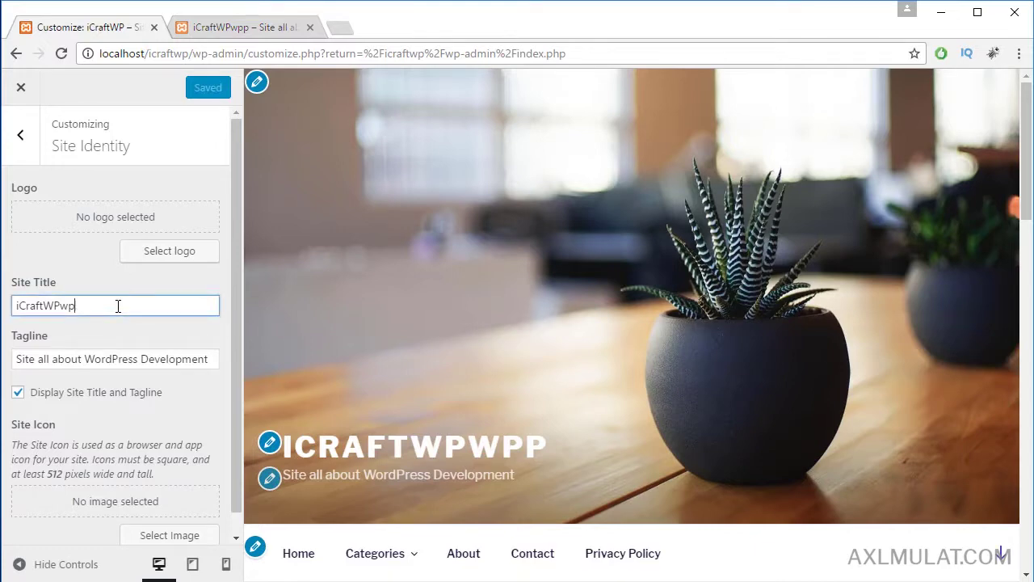
key(BackSpace)
key(BackSpace)
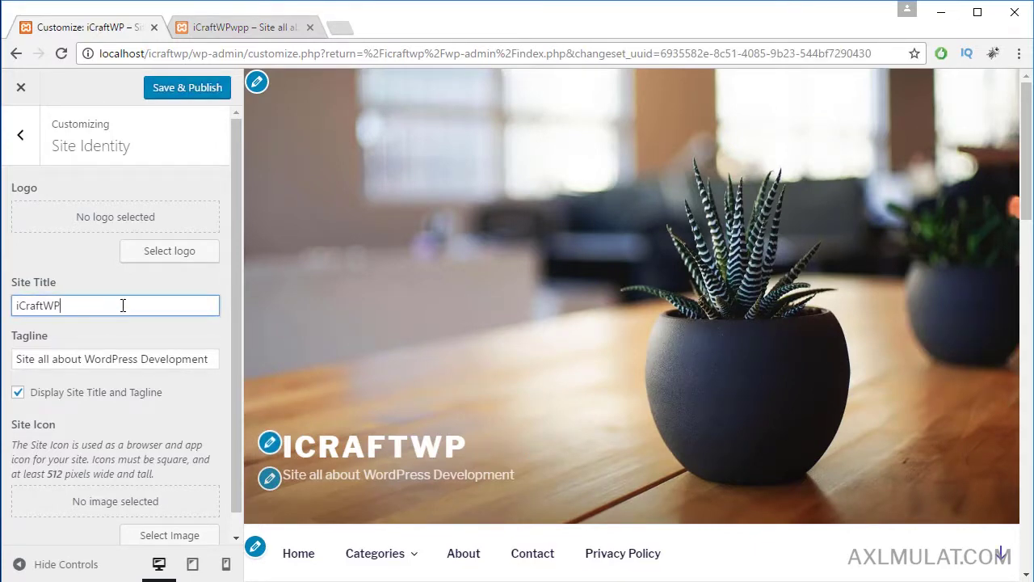
Toggle Display Site Title and Tagline off and back on, keeping both shown.
triple_click(102, 362)
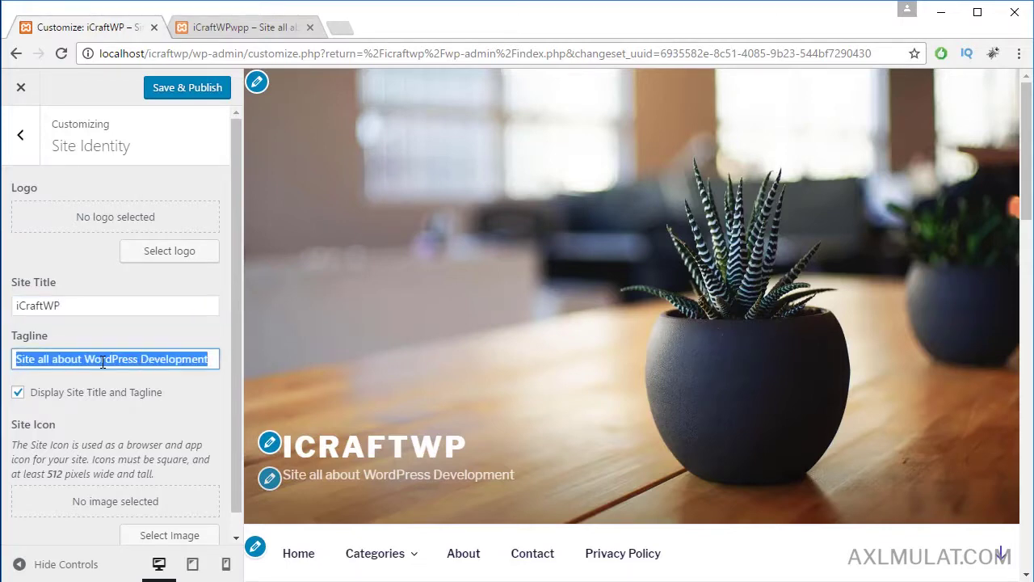
click(103, 362)
scroll(234, 267, down, 1)
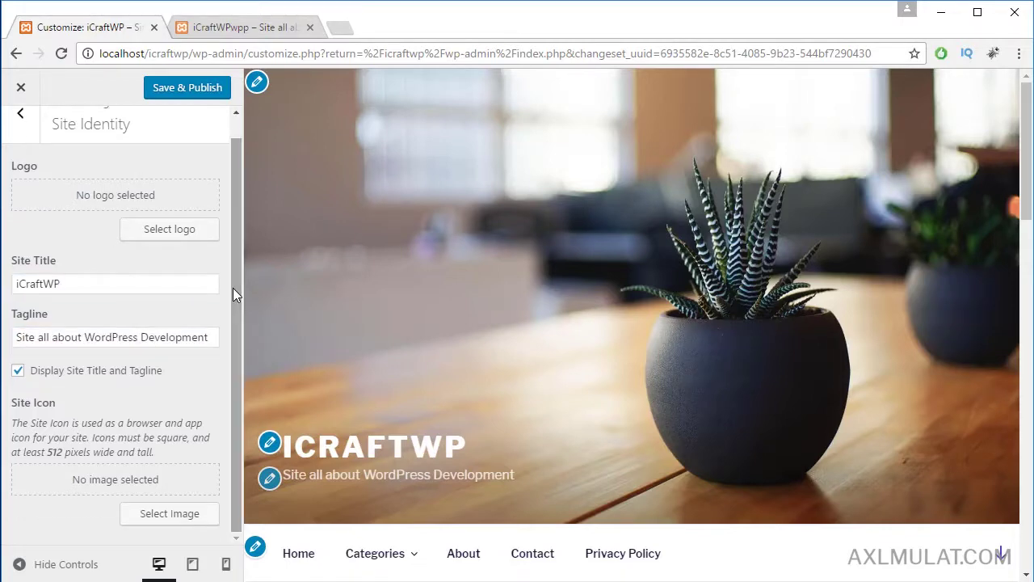
click(183, 337)
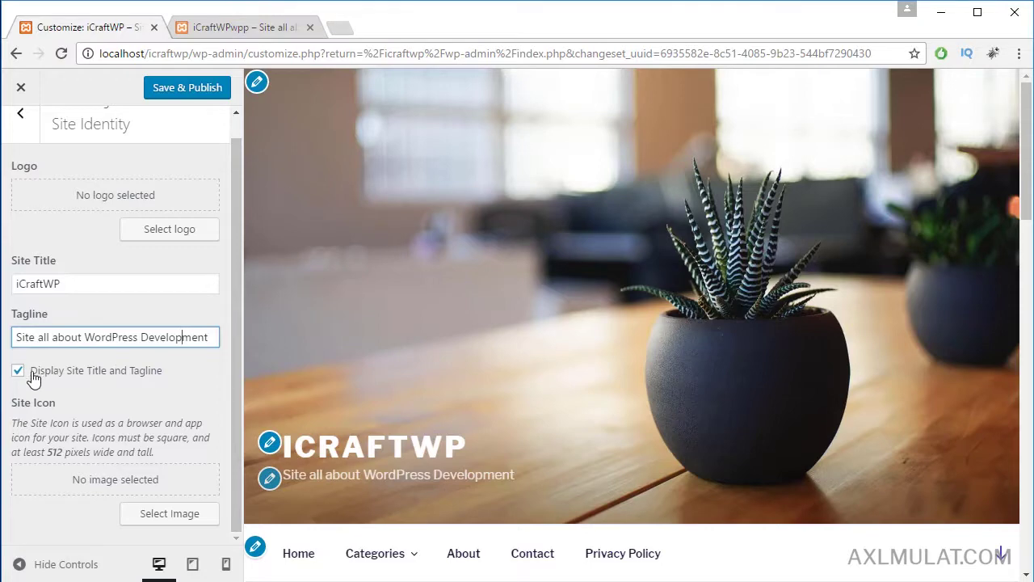
click(21, 374)
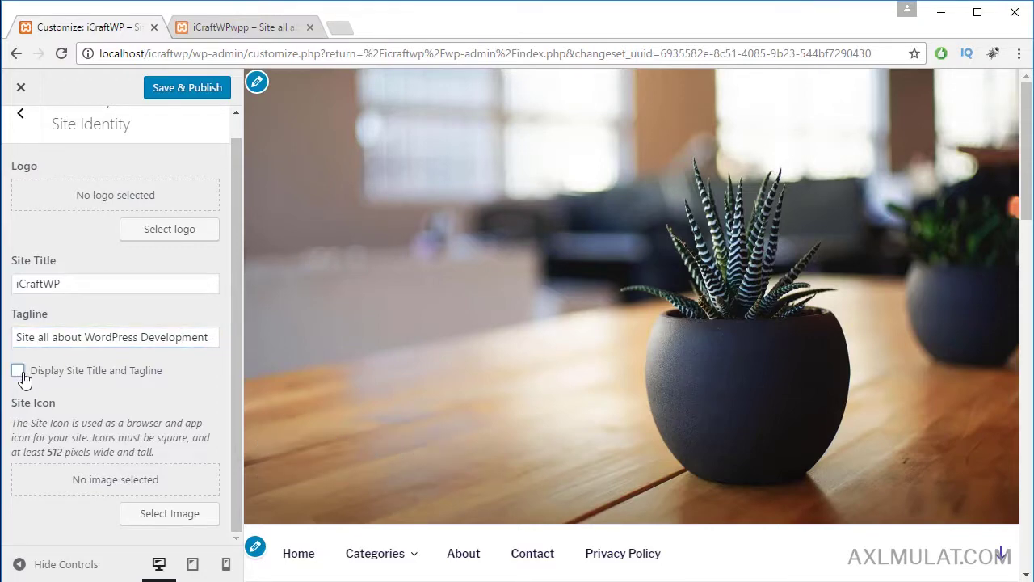
click(18, 372)
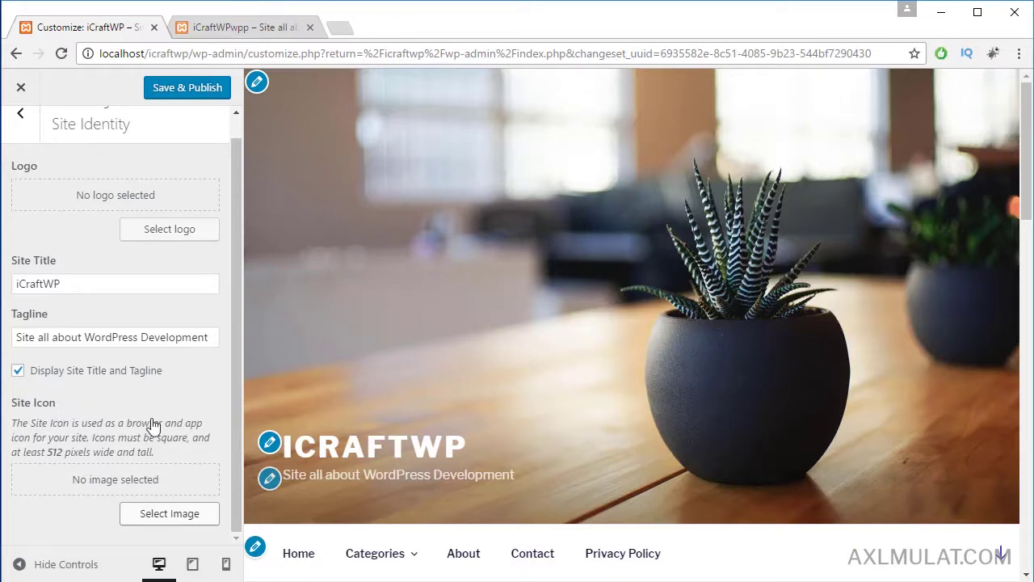
Upload icraftwp-favicon.png to the Media Library and select it as the Site Icon.
click(174, 517)
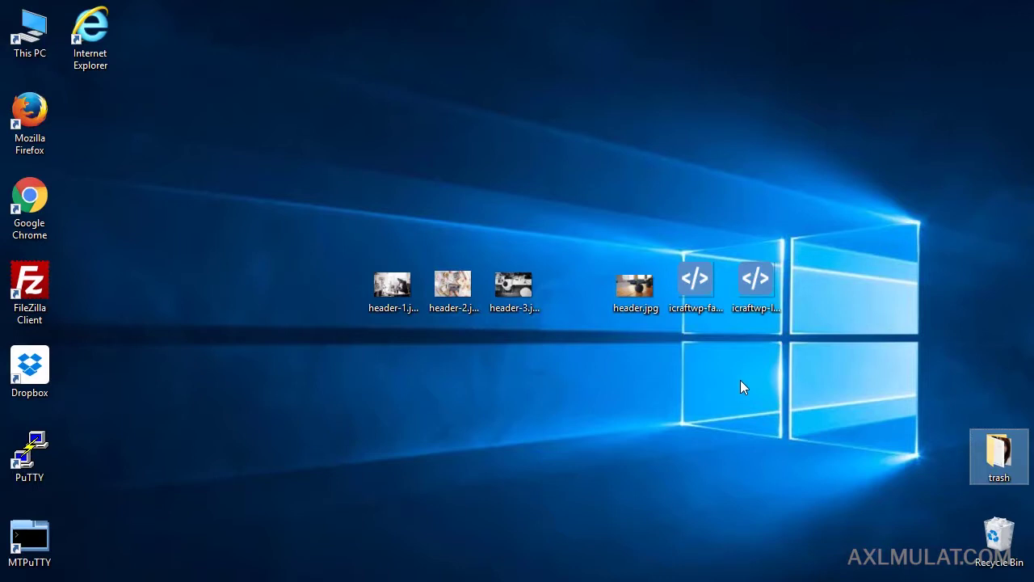
click(742, 387)
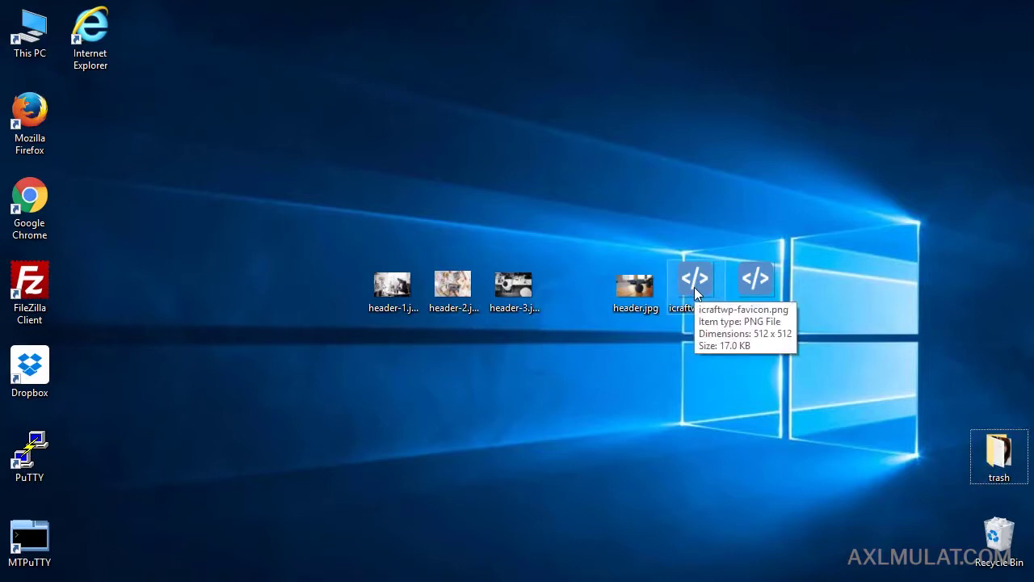
drag(694, 287, 479, 461)
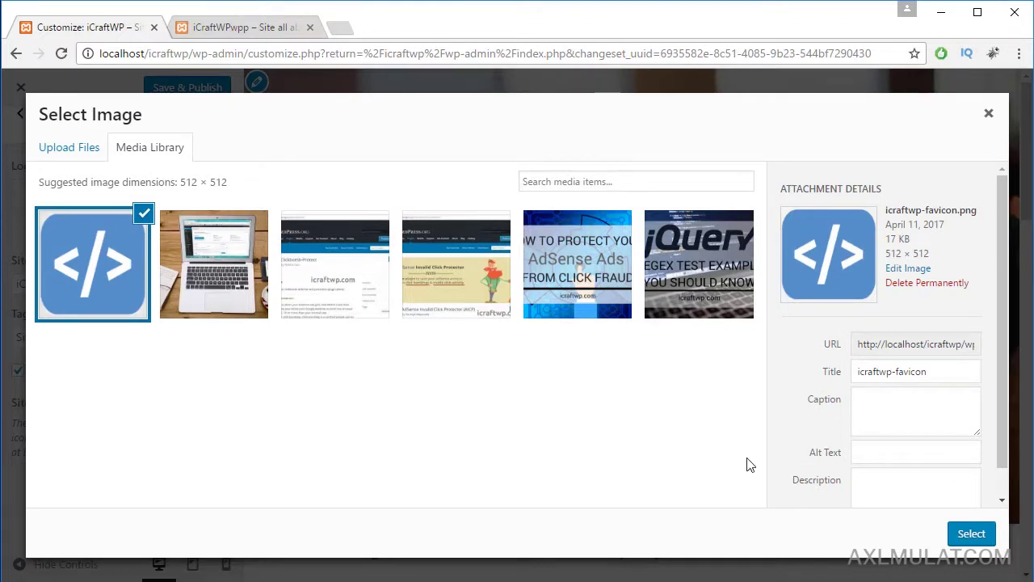
click(971, 533)
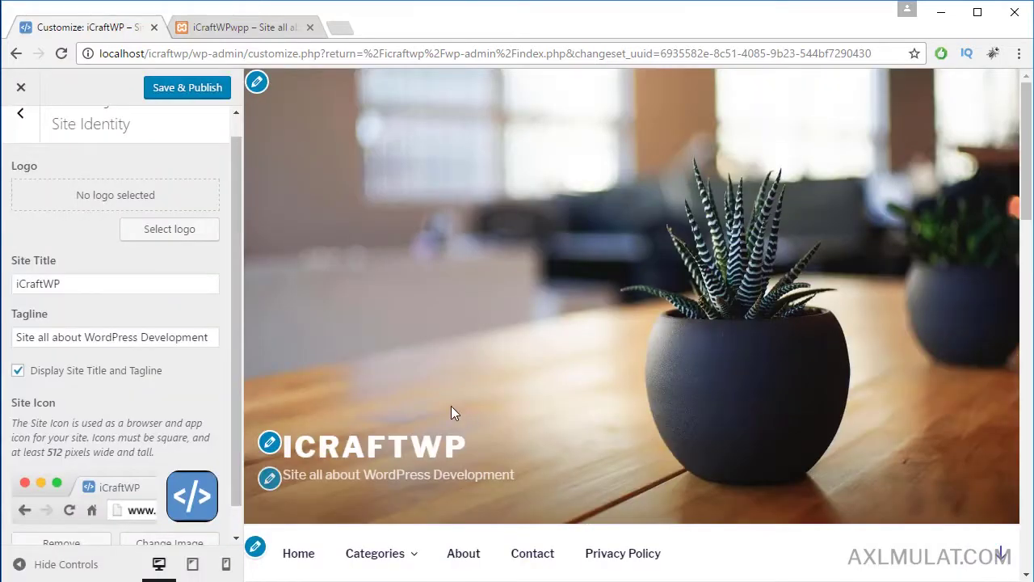
drag(234, 376, 234, 405)
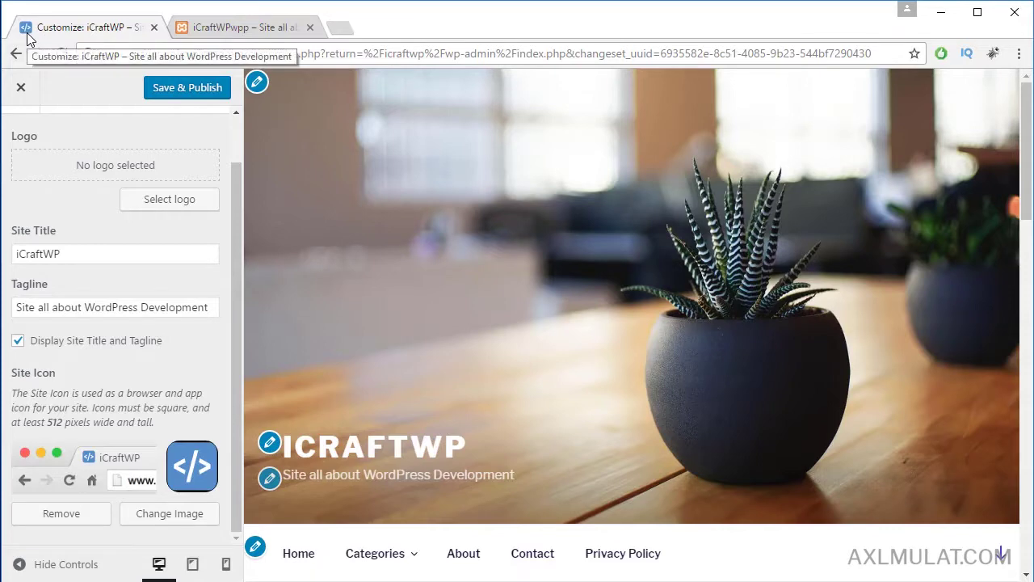
Publish the site icon, reload the live site to see the blue favicon, and return.
click(182, 87)
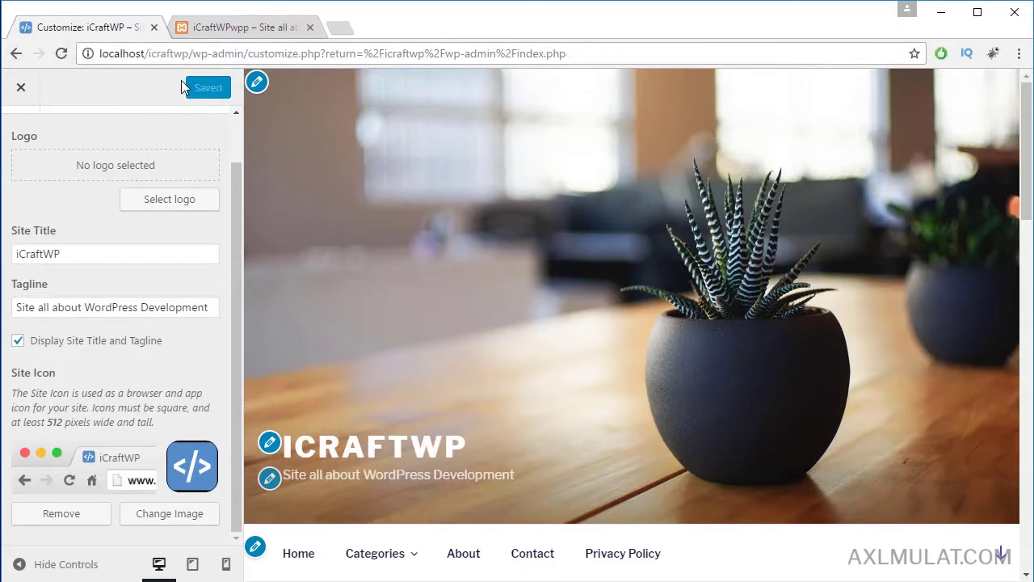
click(197, 26)
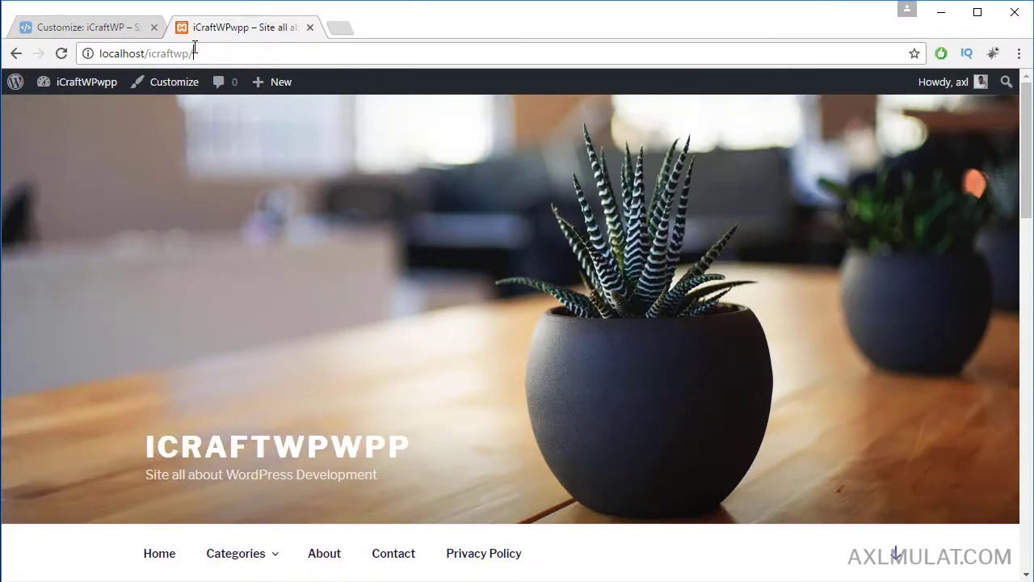
click(195, 52)
key(Return)
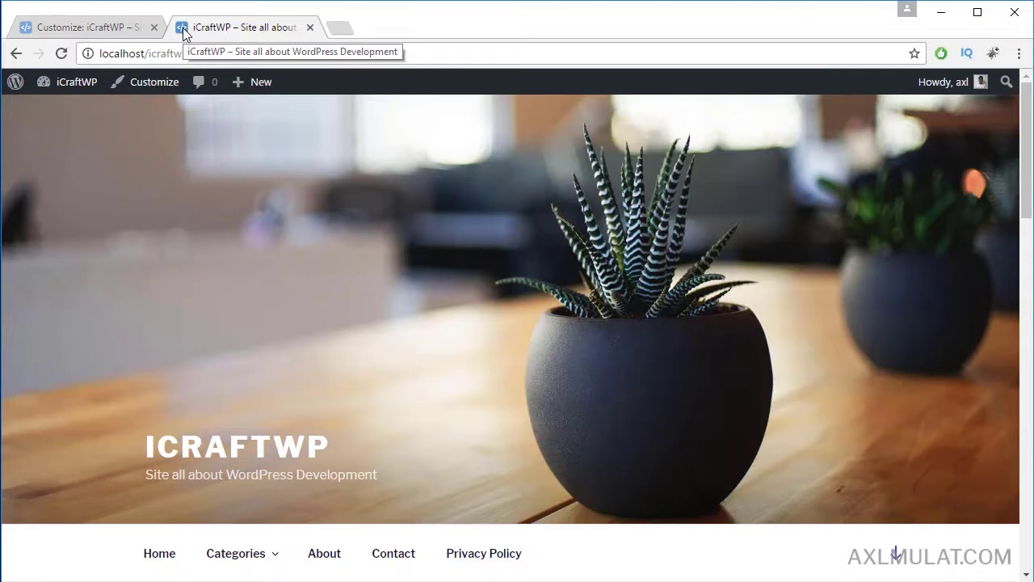
click(71, 27)
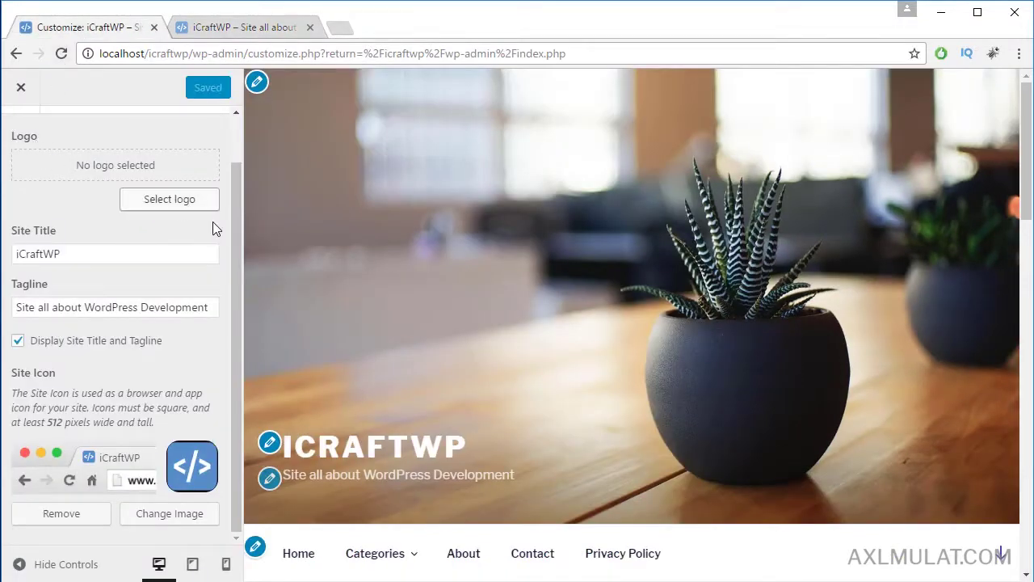
scroll(236, 239, up, 1)
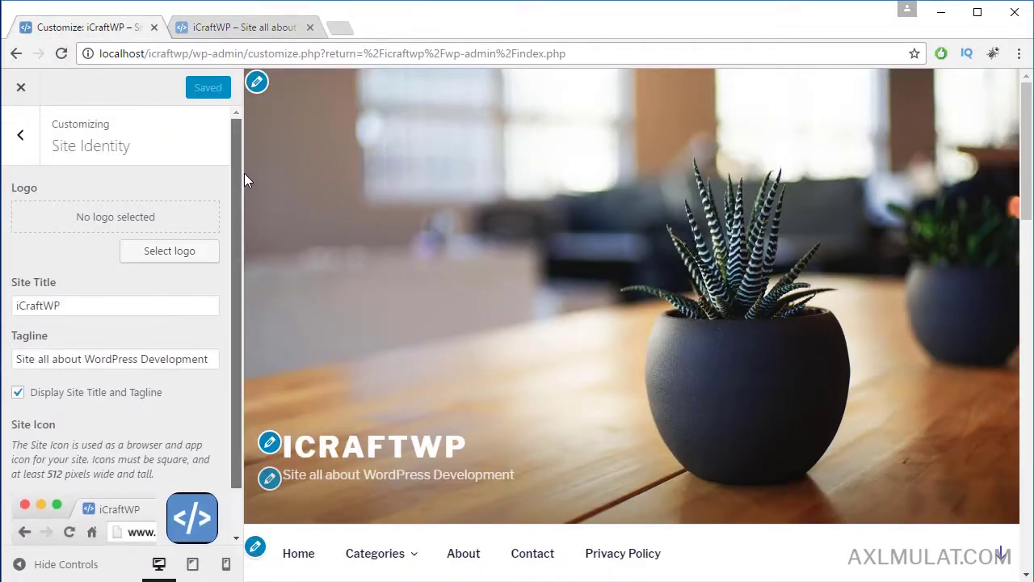
In Colors, try the Dark colour scheme, then switch back to Light.
click(22, 135)
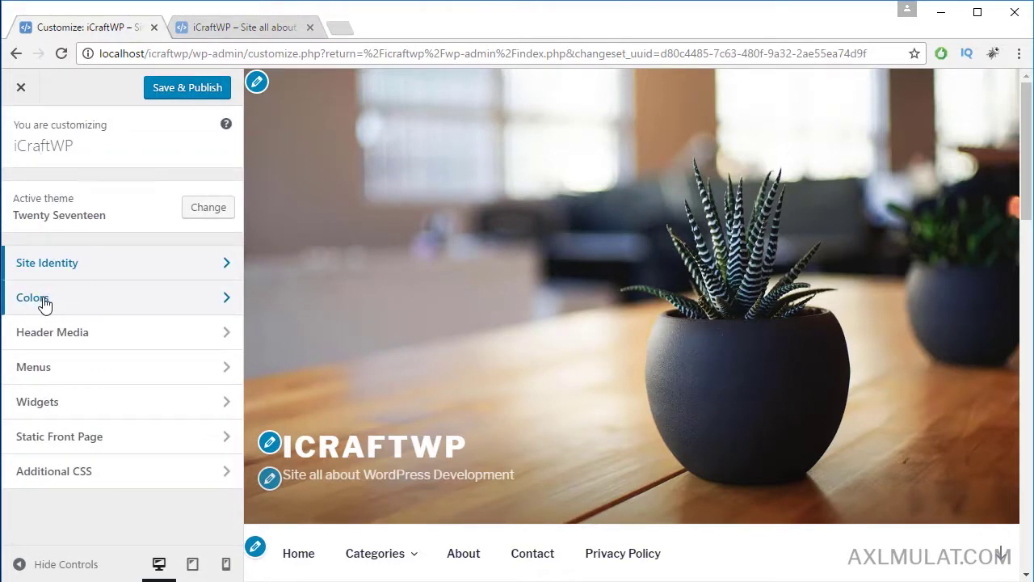
click(44, 304)
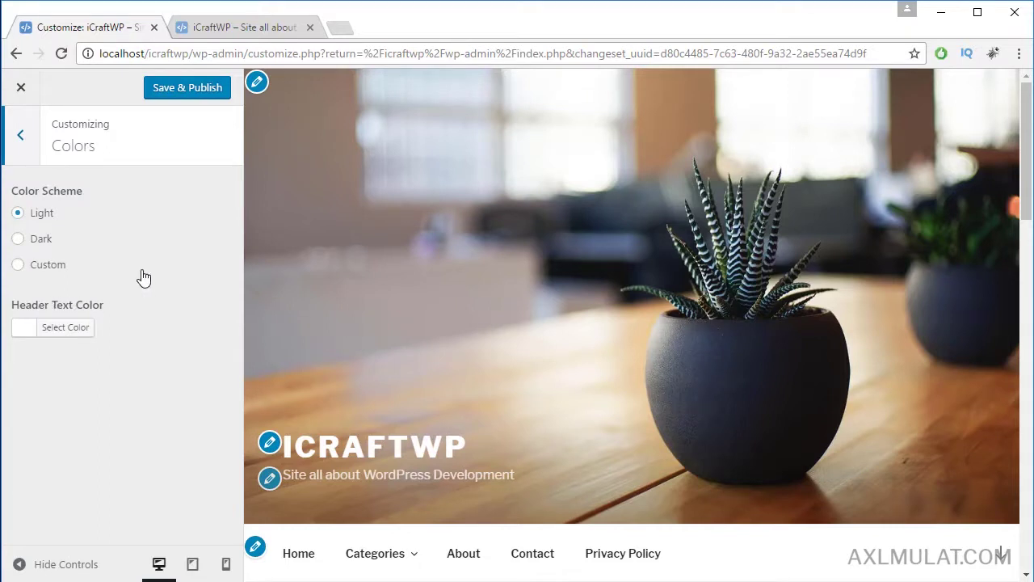
click(24, 242)
scroll(430, 295, down, 2)
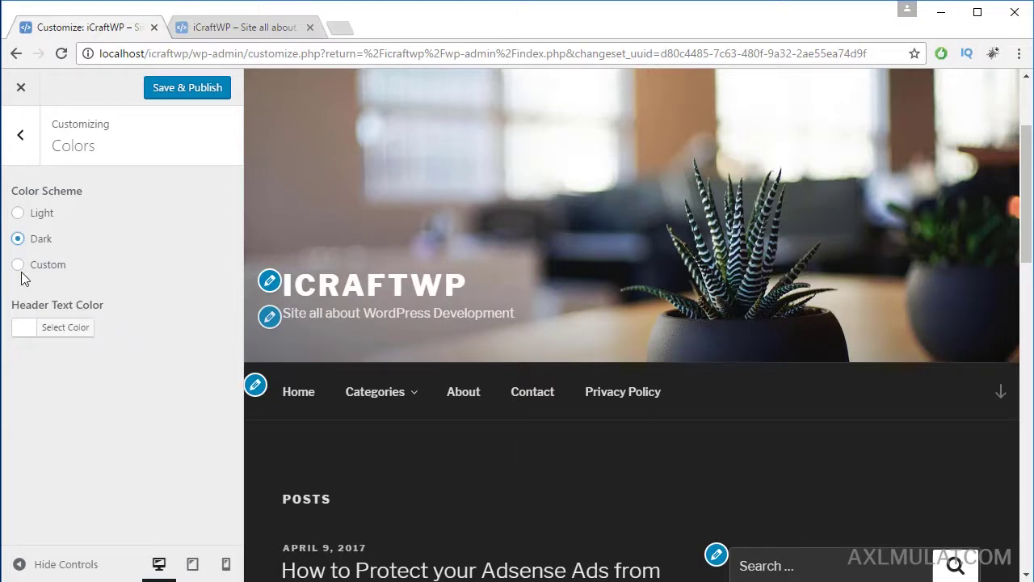
click(22, 216)
Set the header text colour to white and switch to the Custom colour scheme.
click(61, 328)
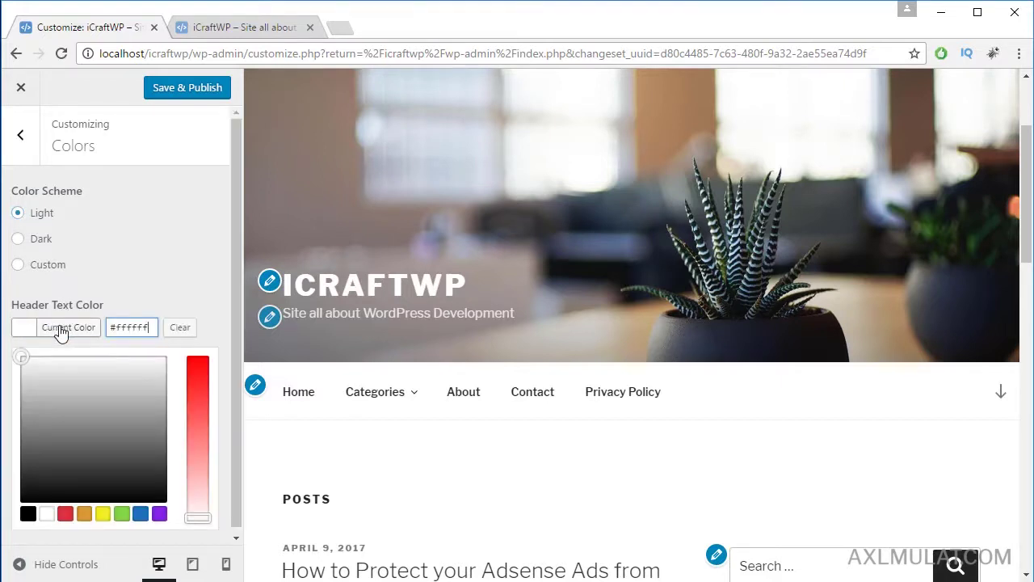
drag(71, 377, 89, 442)
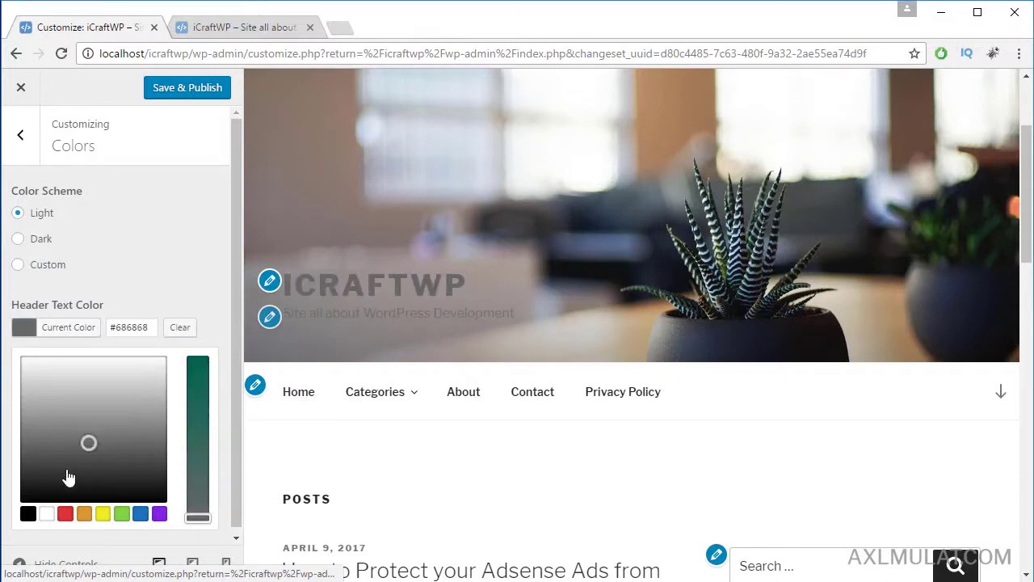
click(47, 513)
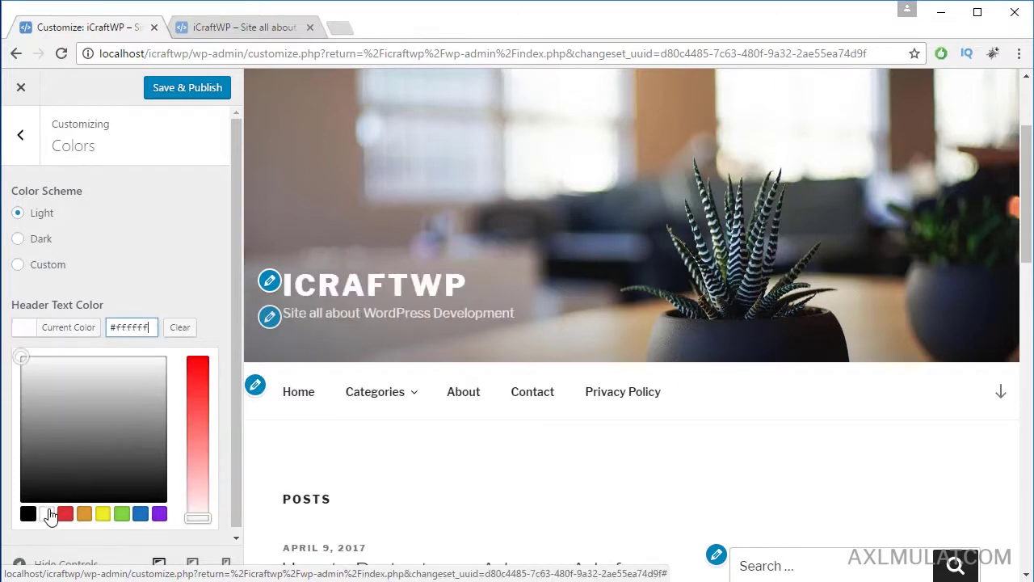
click(162, 279)
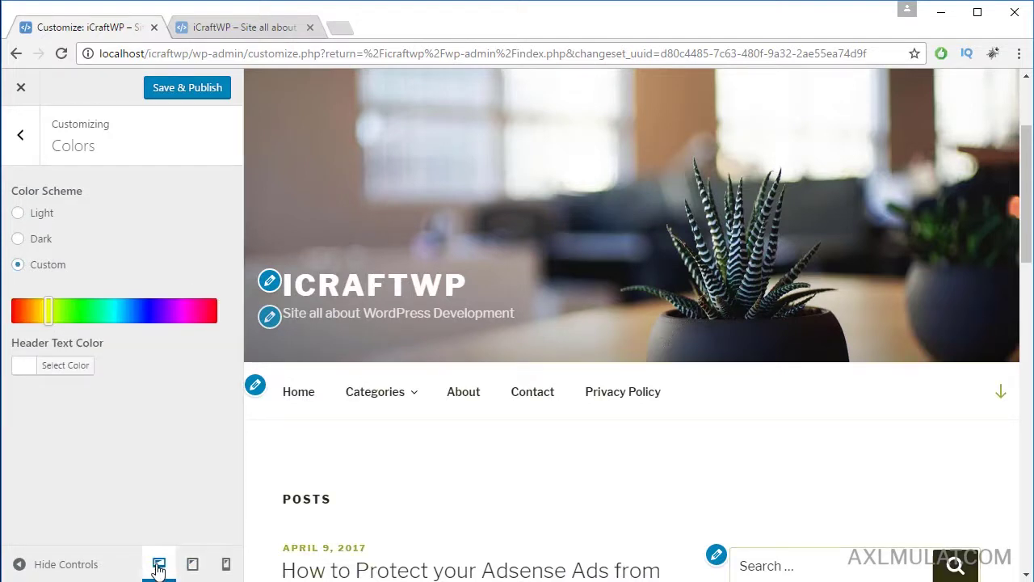
Preview the site at phone, tablet and desktop sizes, toggle Hide Controls, then leave Colors.
click(226, 565)
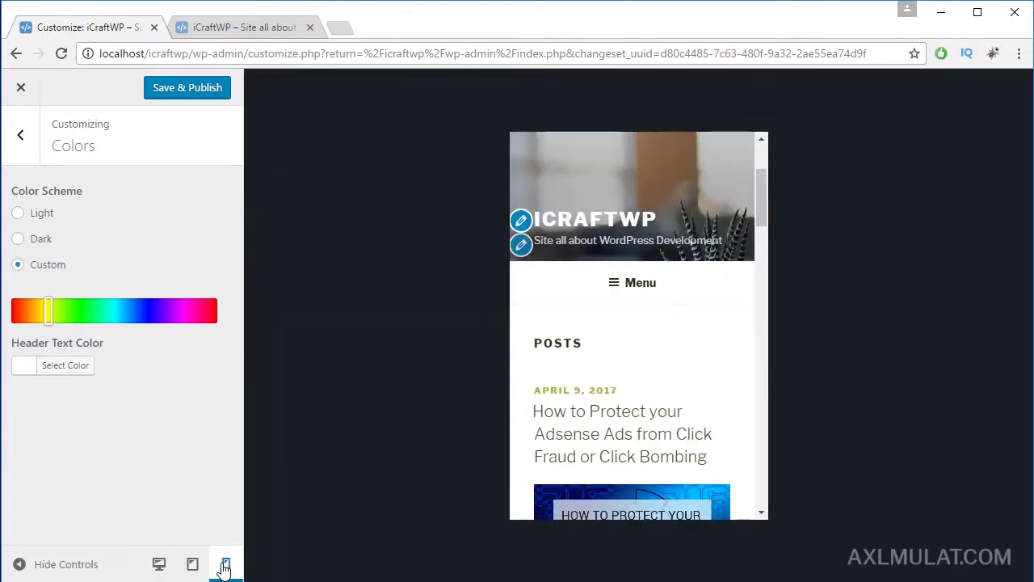
click(192, 564)
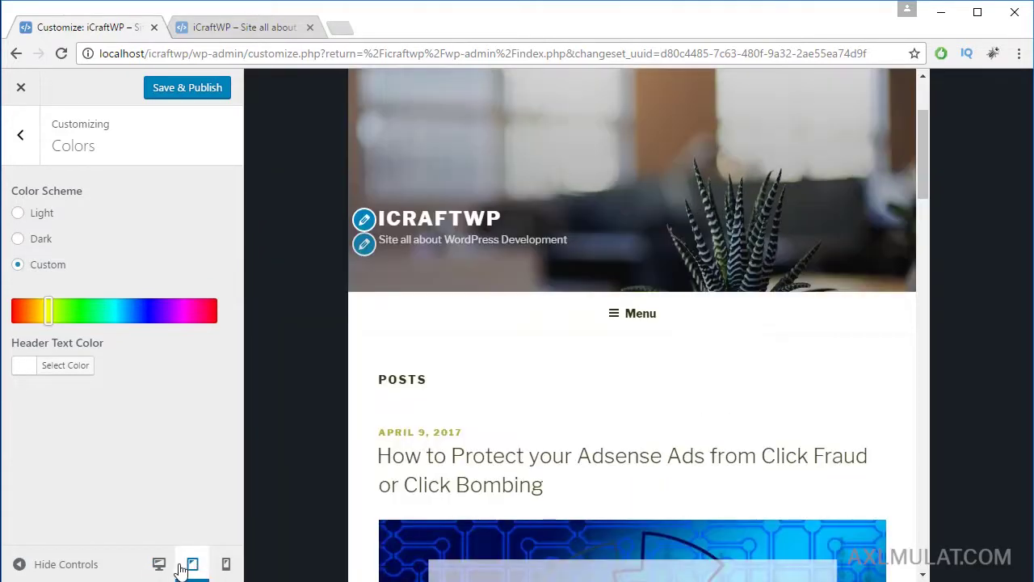
click(160, 566)
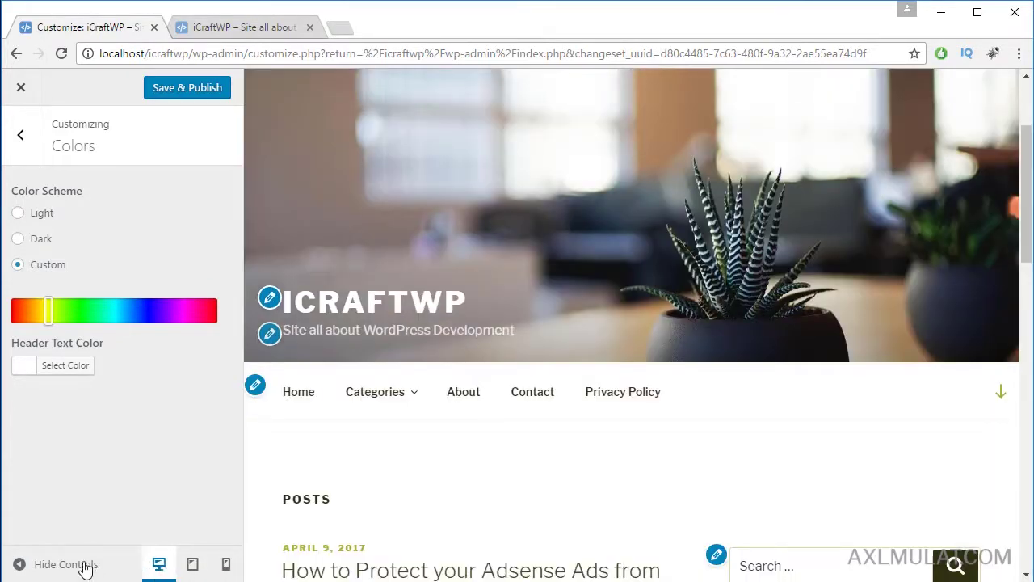
click(24, 563)
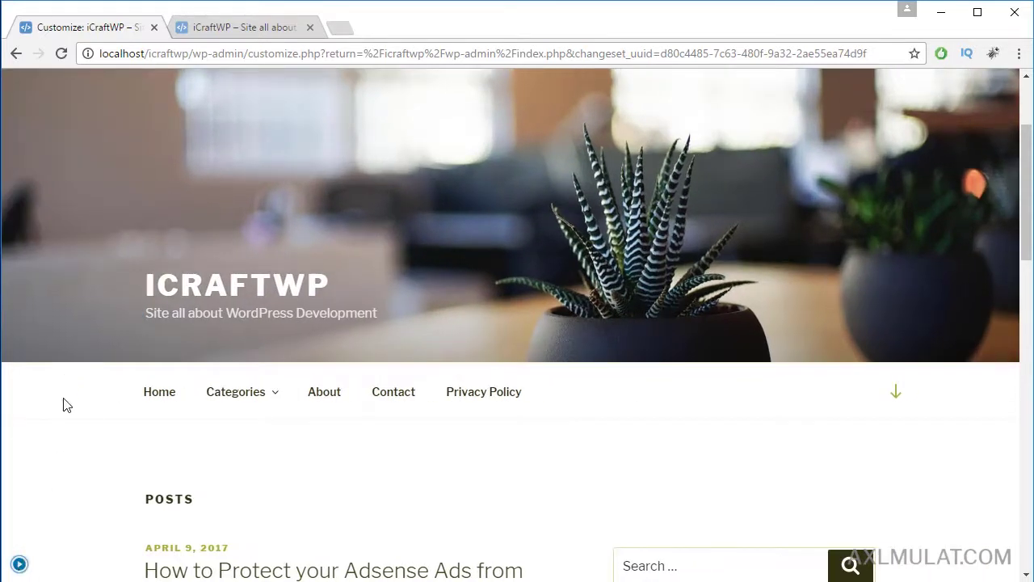
click(19, 564)
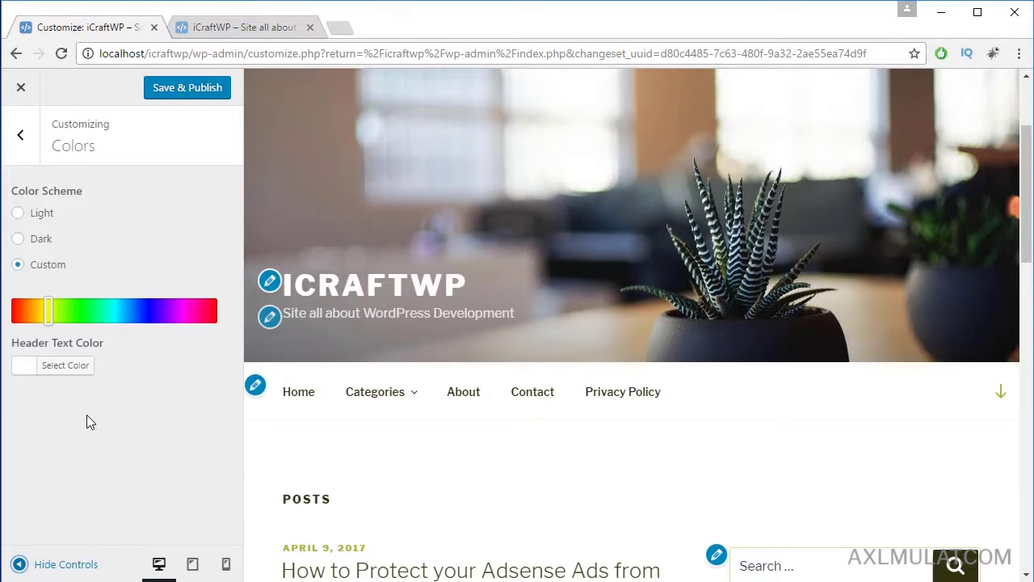
click(22, 135)
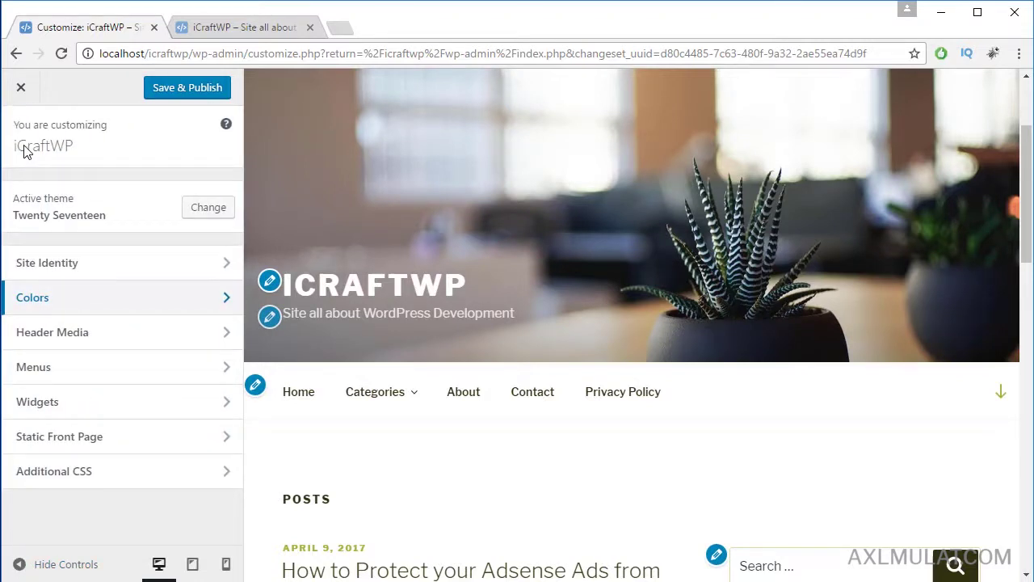
In Header Media, scroll to Header Image and bring up the Choose Image library for a new header.
click(131, 339)
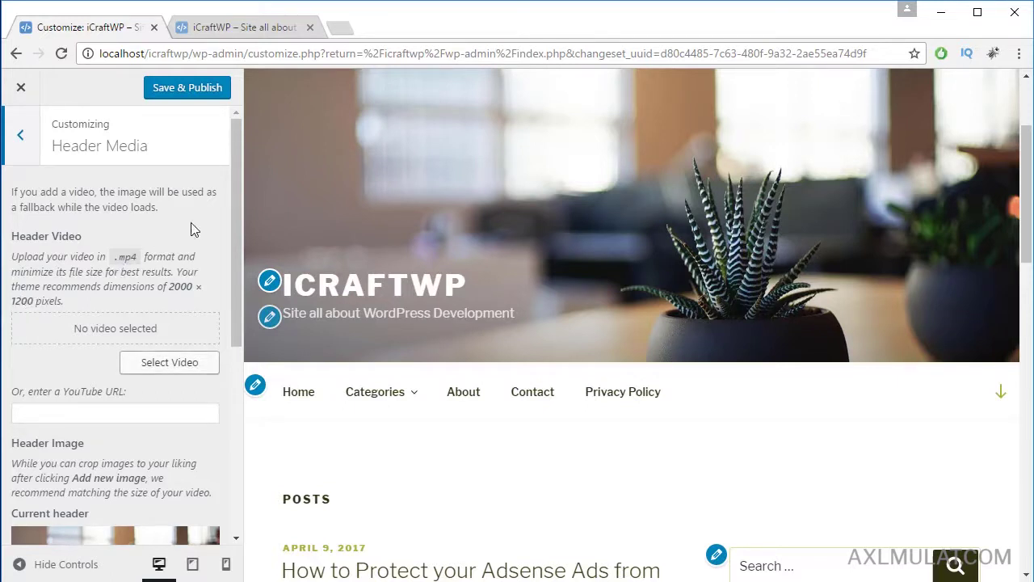
drag(234, 166, 234, 286)
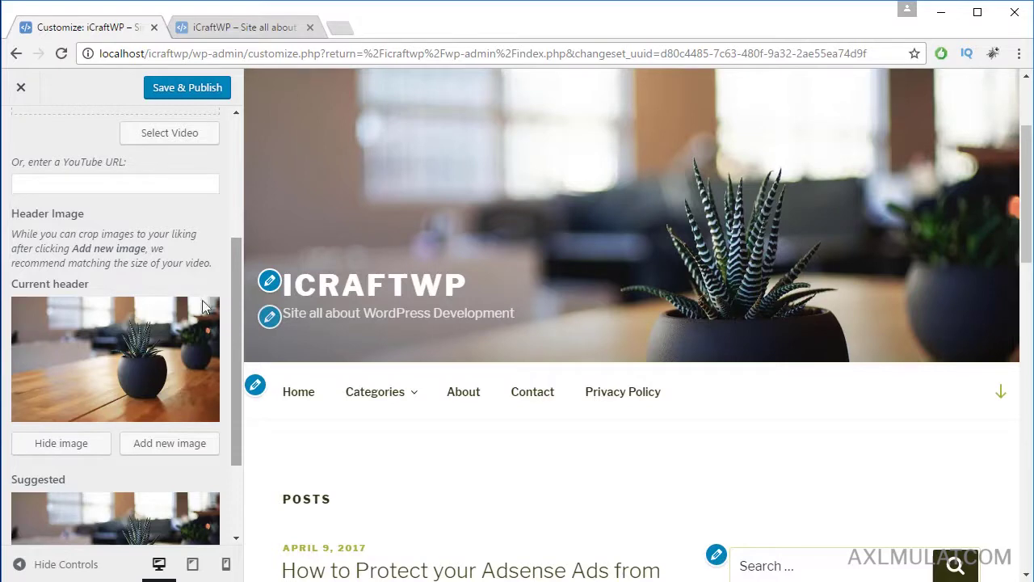
drag(235, 268, 233, 244)
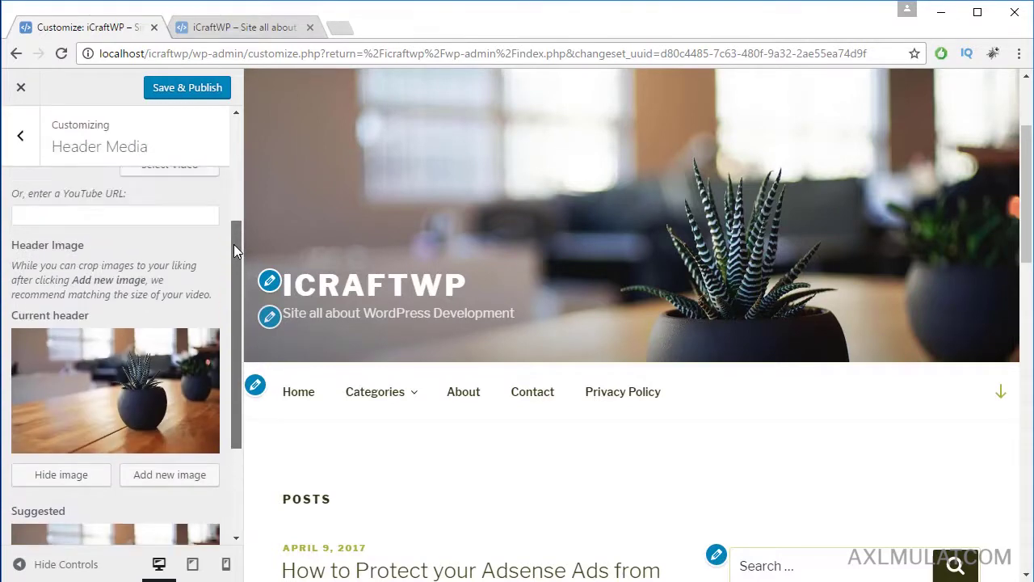
click(165, 479)
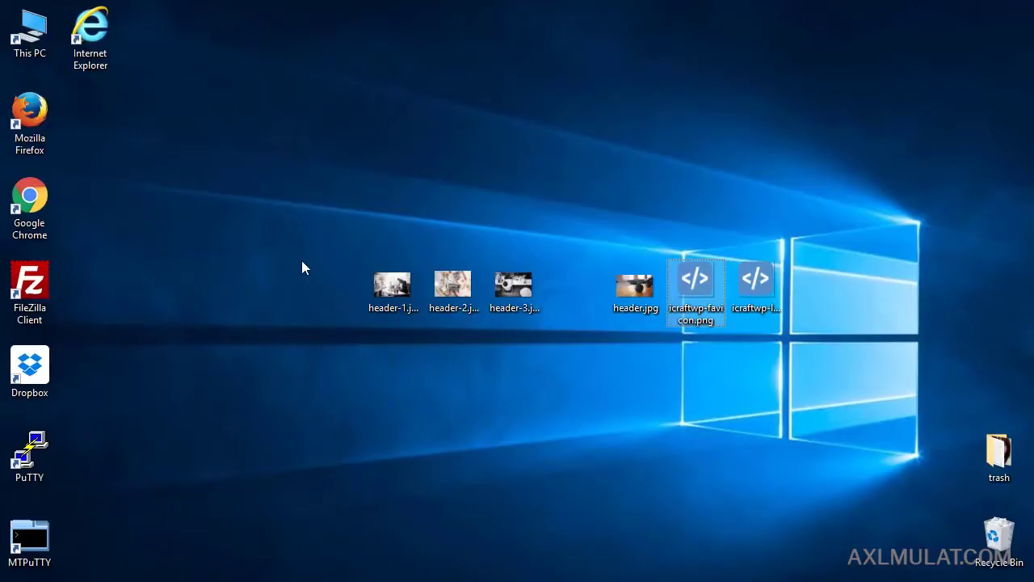
Upload header-1, header-2 and header-3, and add header-1 as an uncropped header image.
drag(294, 228, 547, 369)
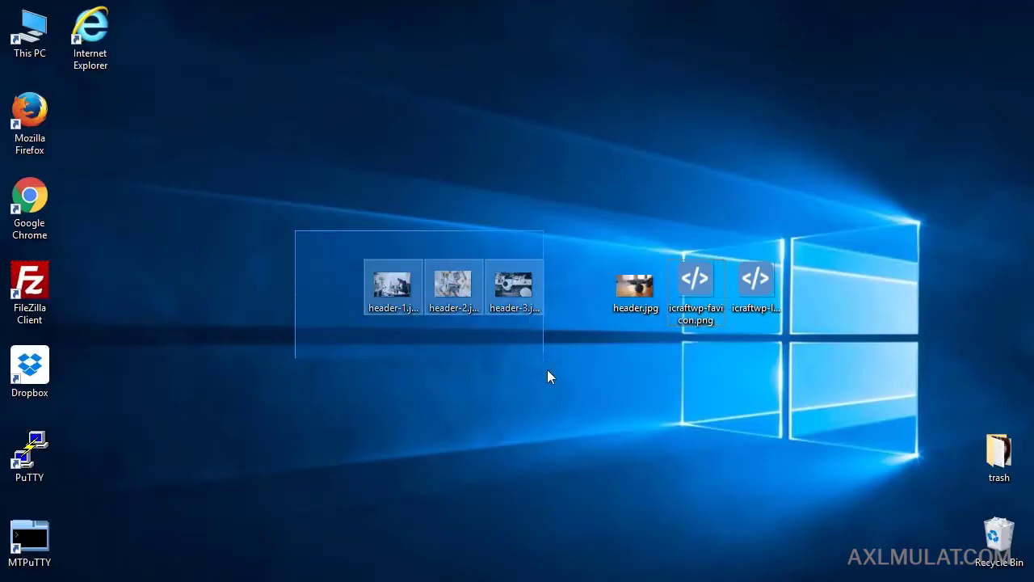
drag(391, 291, 167, 398)
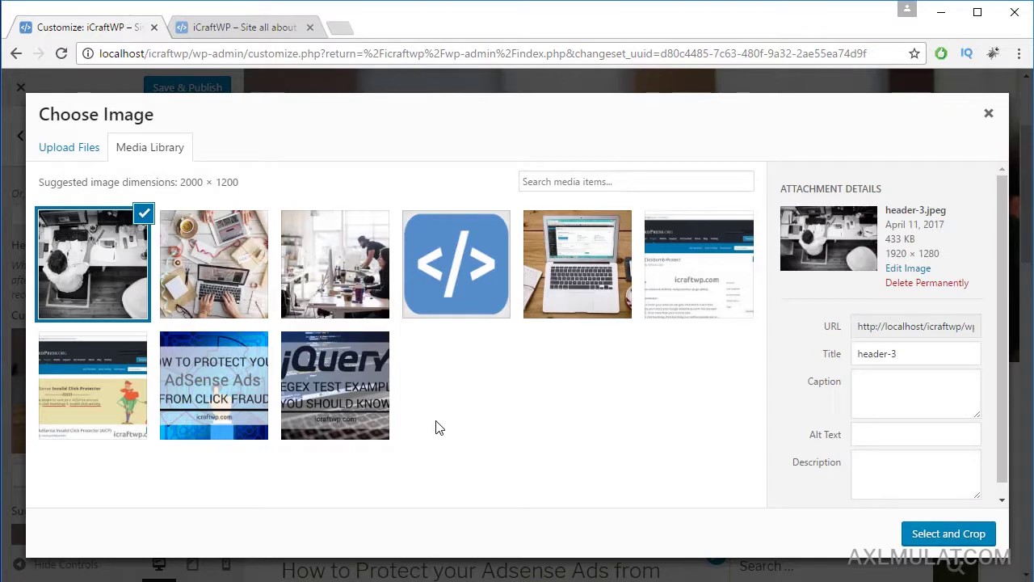
click(341, 295)
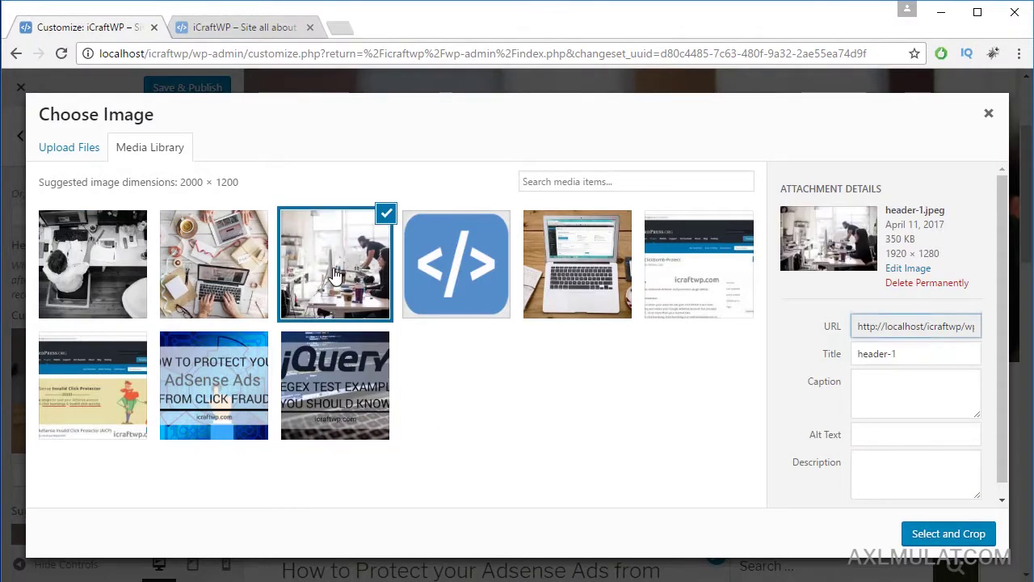
click(950, 538)
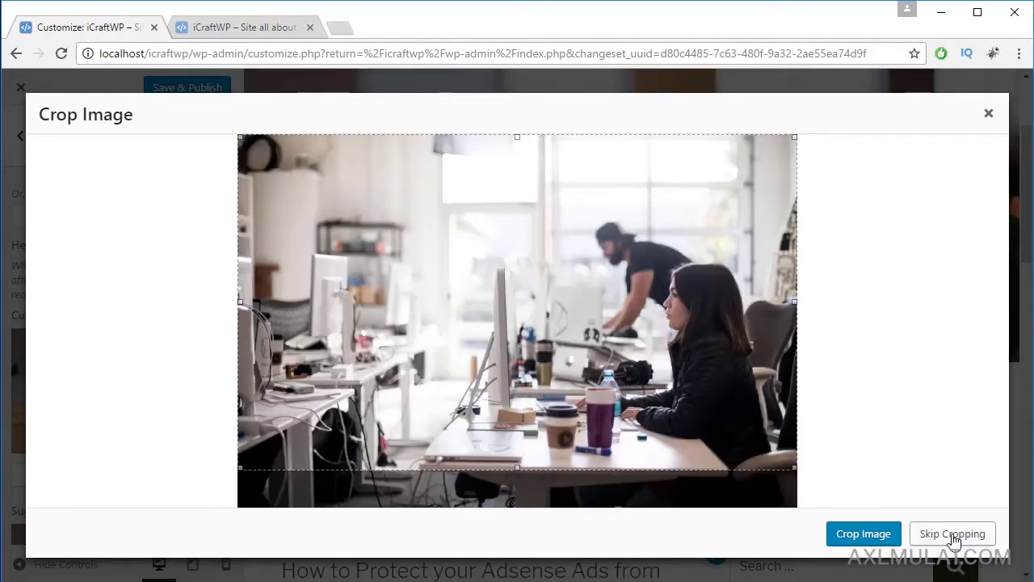
click(933, 534)
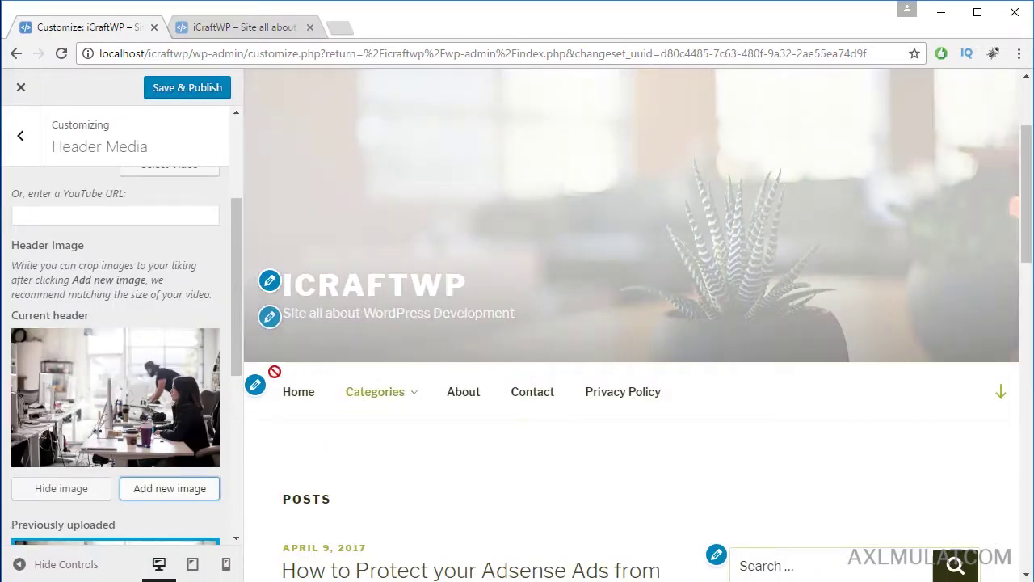
Add header-2 and then header-3 as uncropped header images, skipping cropping each time.
scroll(236, 312, down, 2)
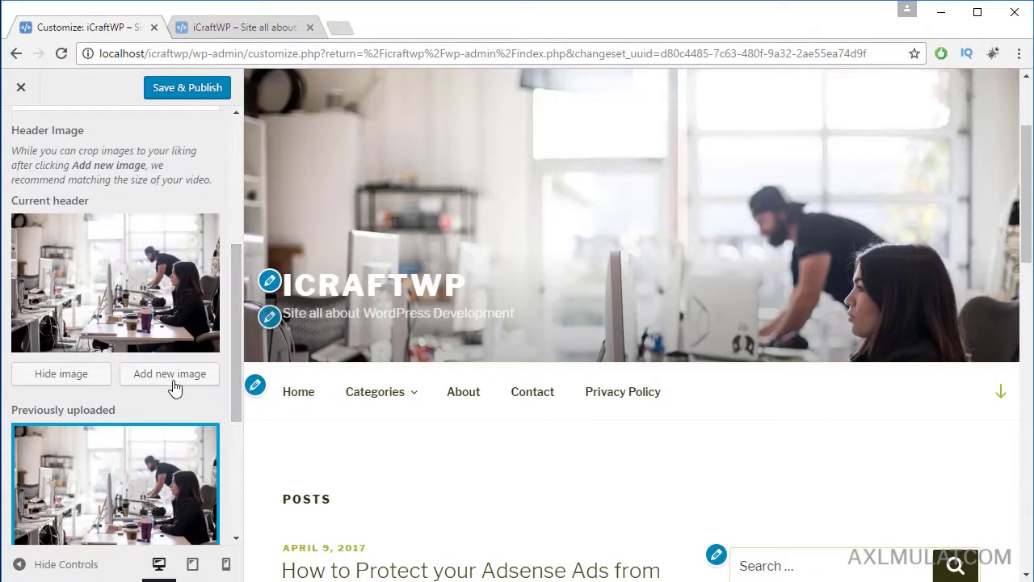
click(170, 374)
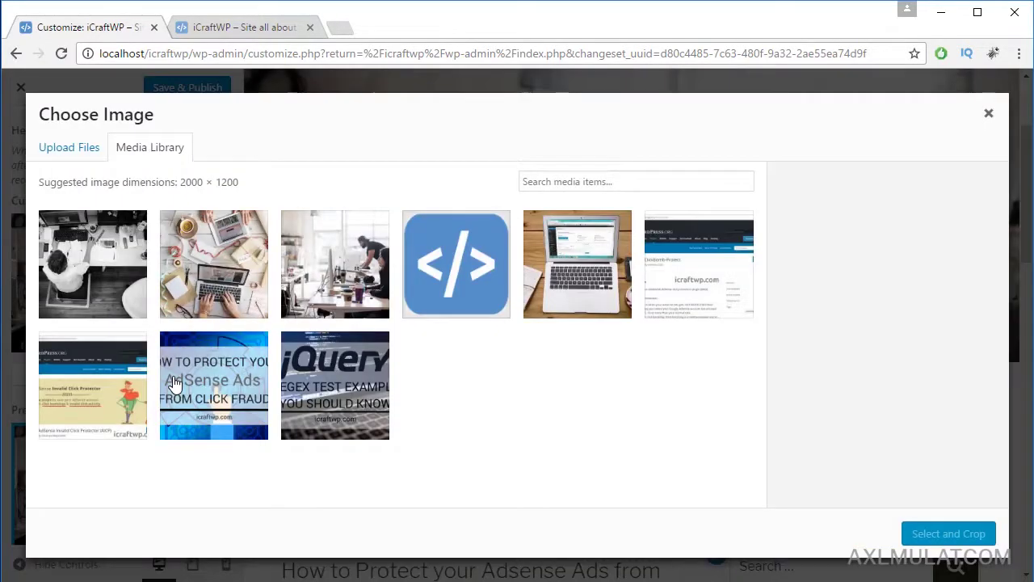
click(184, 295)
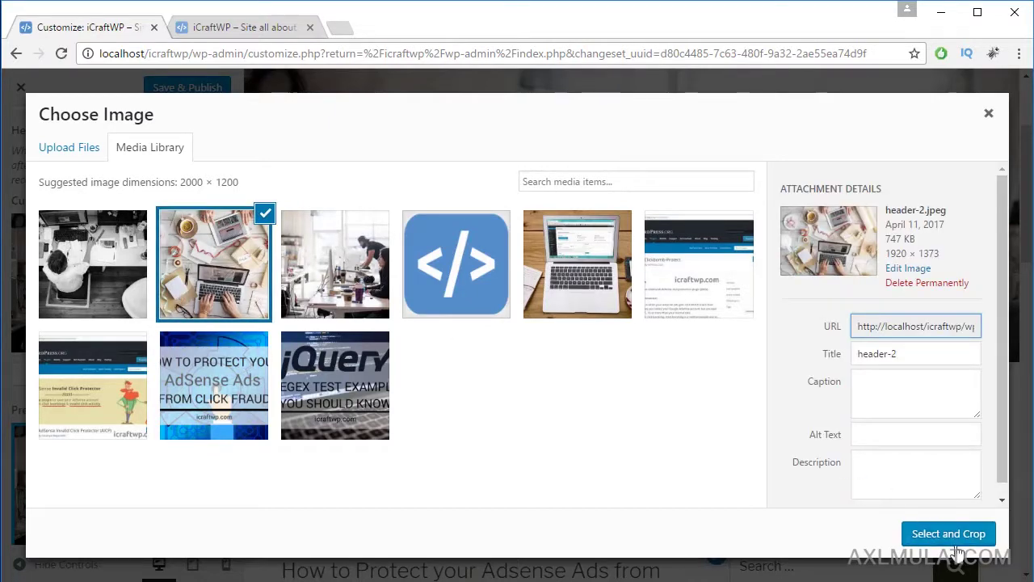
click(965, 539)
click(929, 534)
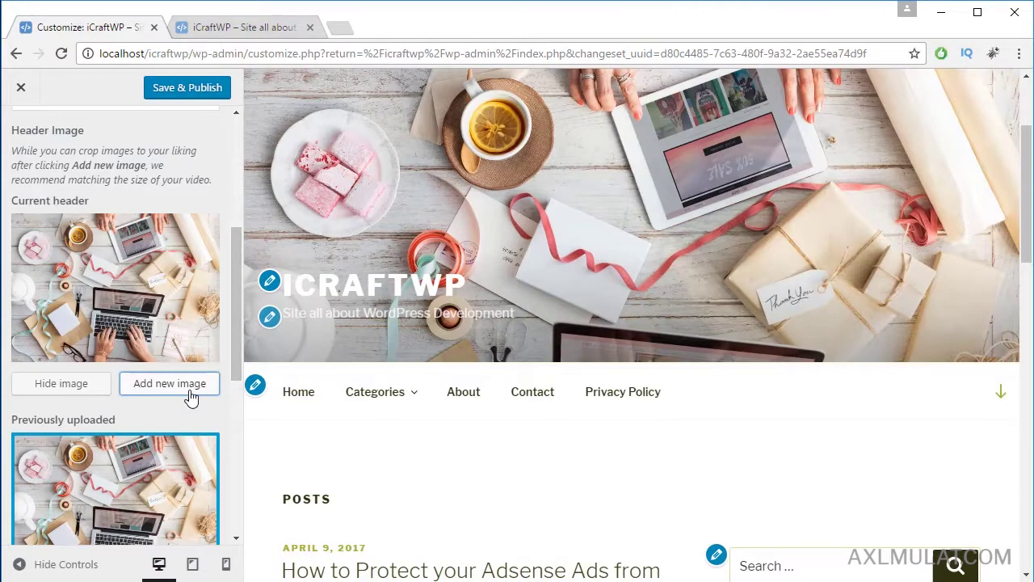
click(191, 387)
click(105, 302)
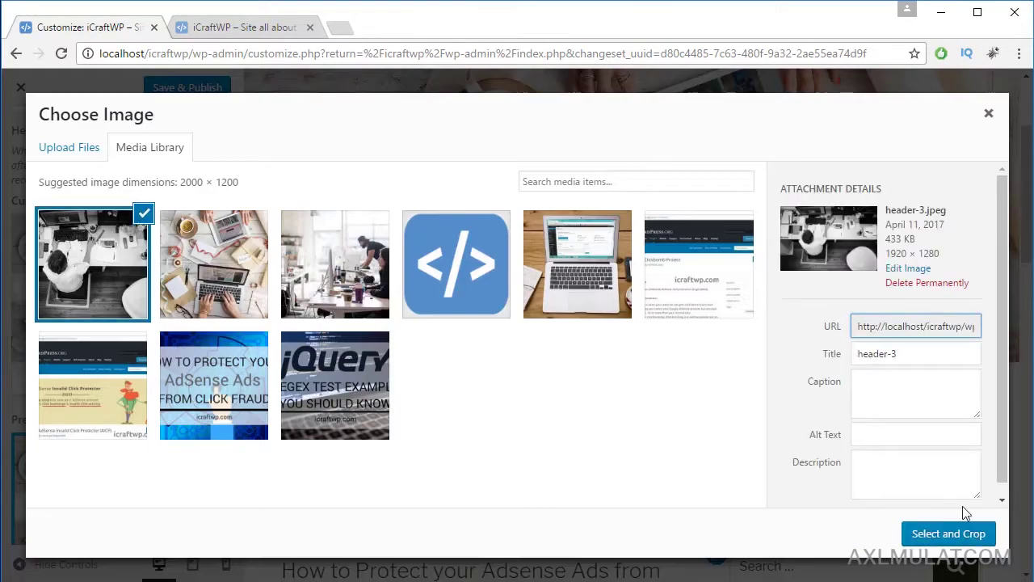
click(958, 533)
click(937, 531)
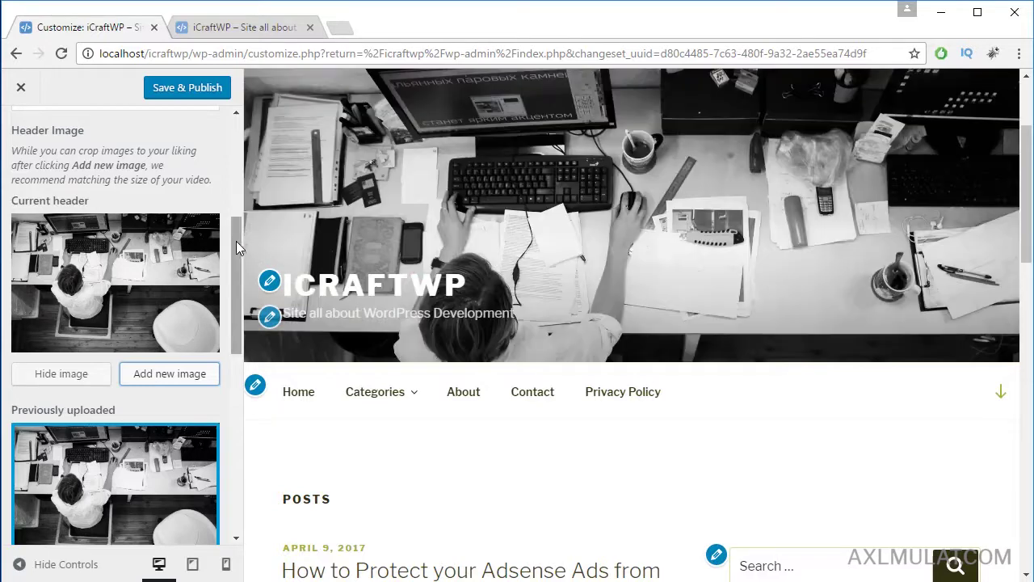
Turn on Randomize uploaded headers in Header Media.
drag(236, 241, 223, 204)
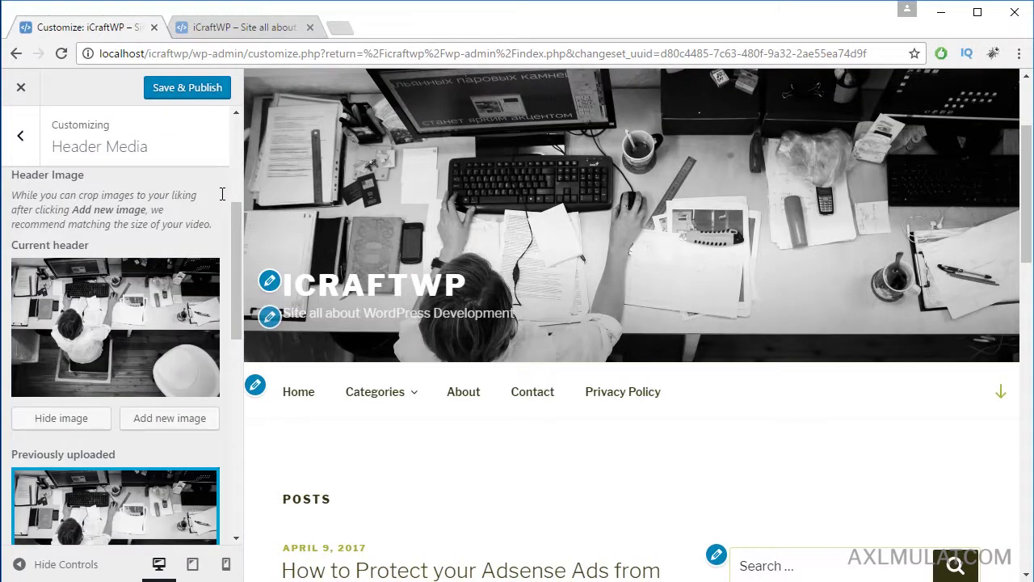
drag(221, 466, 221, 296)
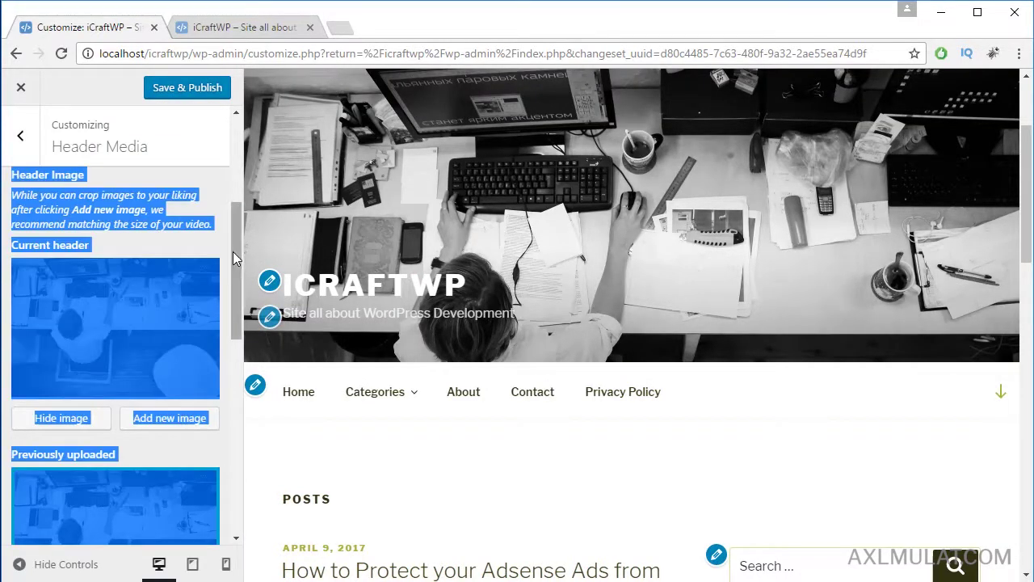
drag(233, 252, 228, 421)
click(156, 409)
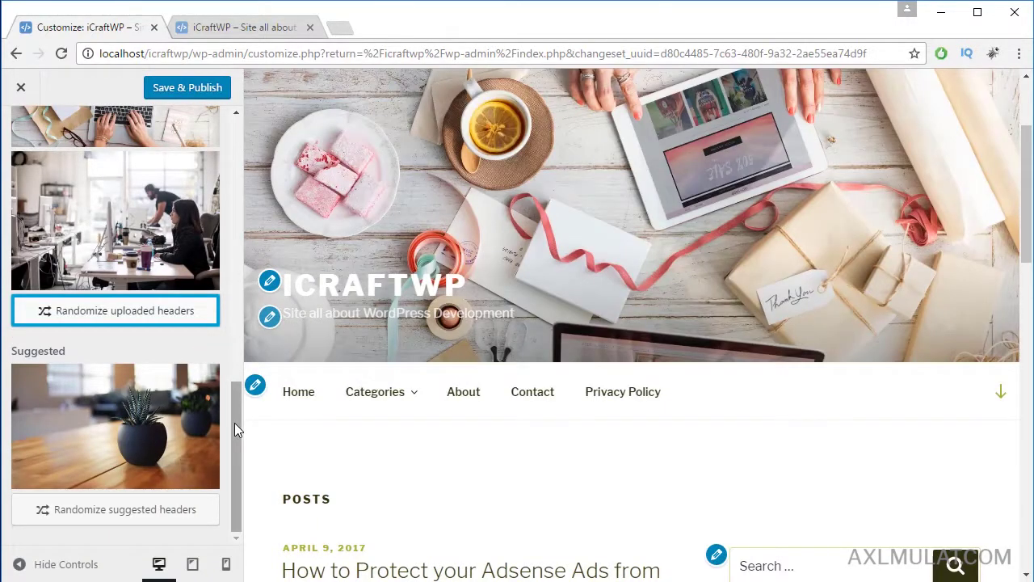
Save & Publish the header changes and switch to the live site tab.
drag(235, 422, 185, 140)
click(181, 89)
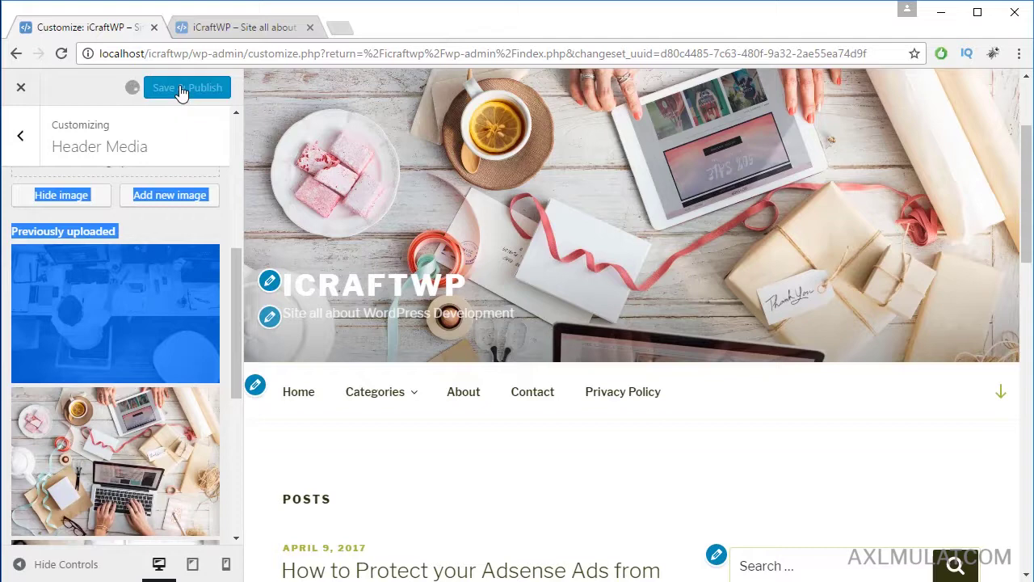
click(220, 29)
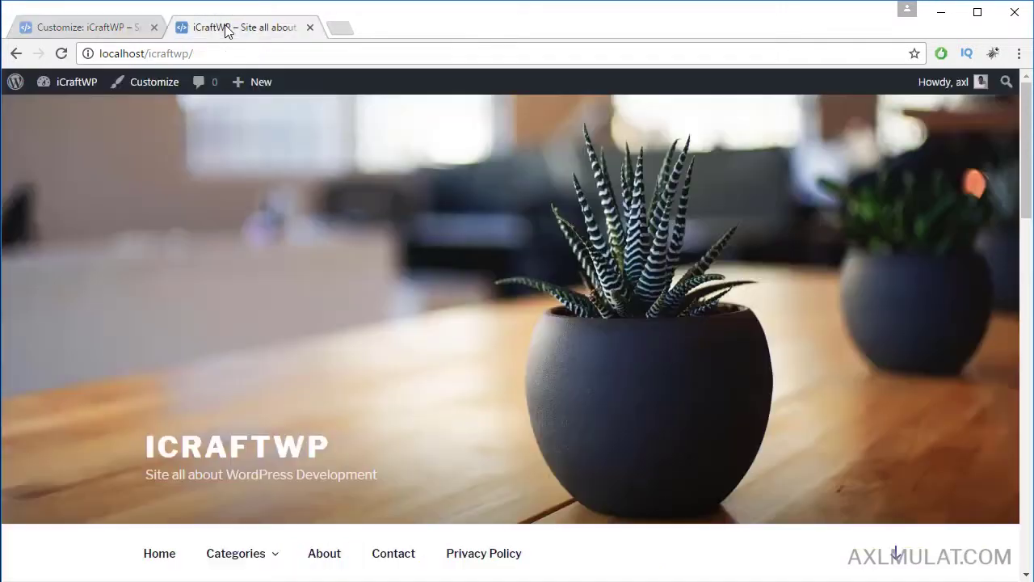
Reload the live iCraftWP site four times to watch the random header image change.
click(226, 53)
key(Return)
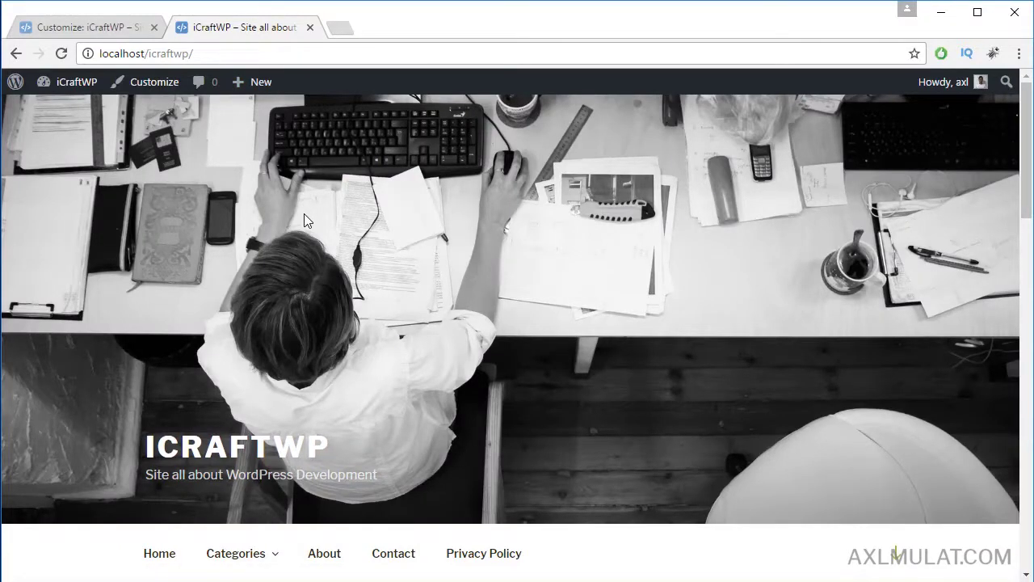
key(F5)
key(F5)
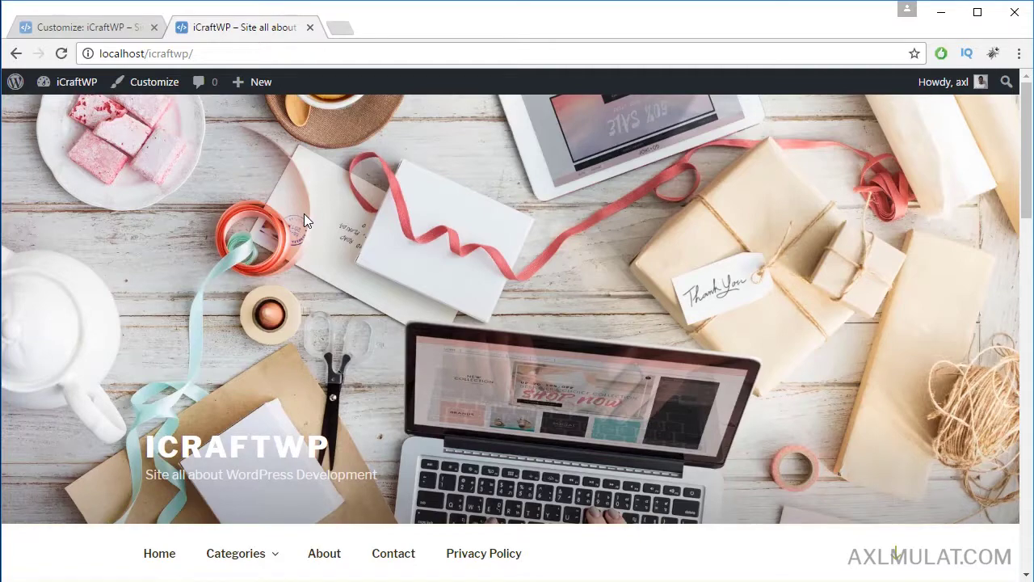
key(F5)
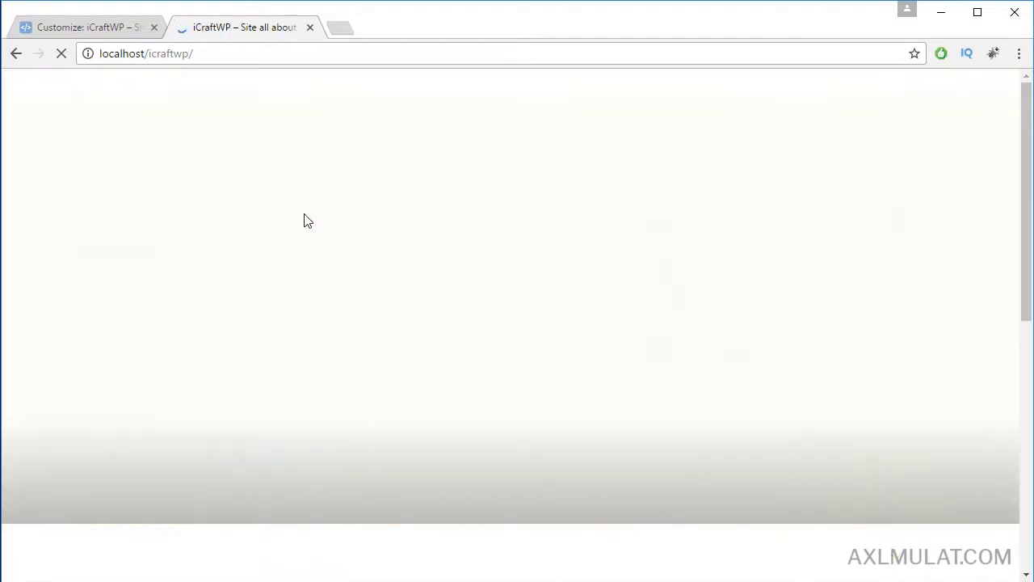
key(F5)
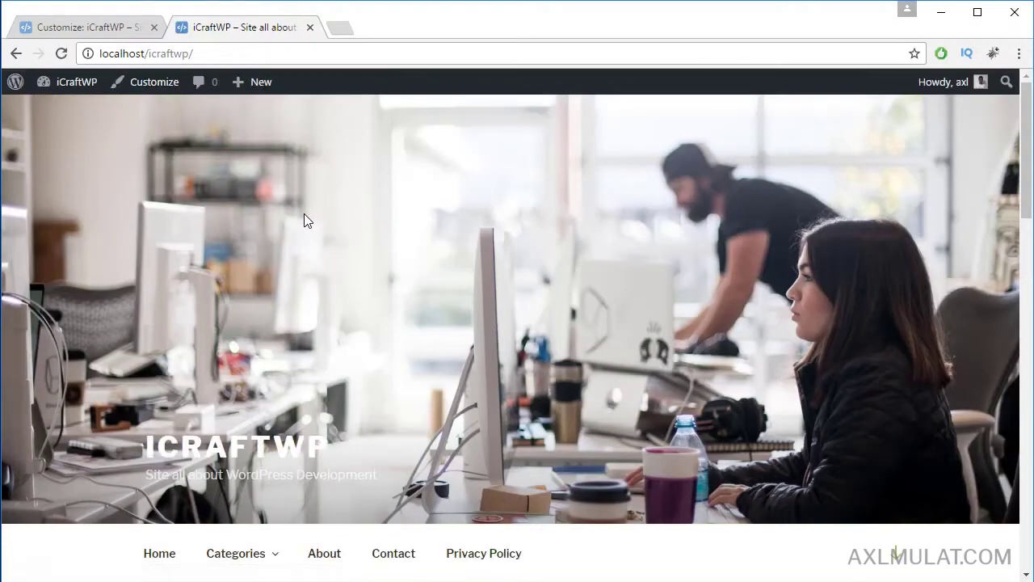
Return to the Customizer tab, leave Header Media and open Site Identity.
click(103, 28)
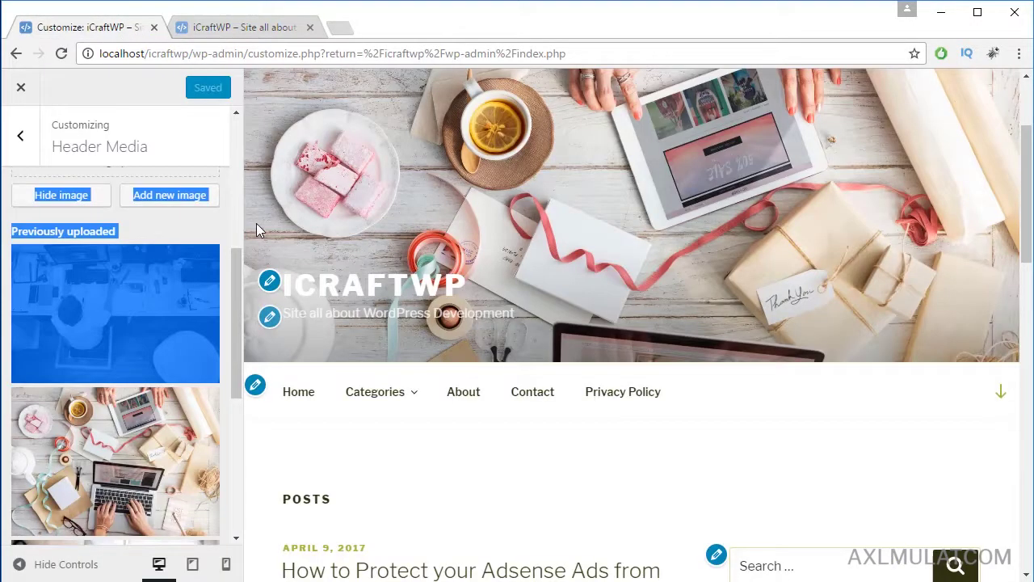
drag(236, 365, 226, 511)
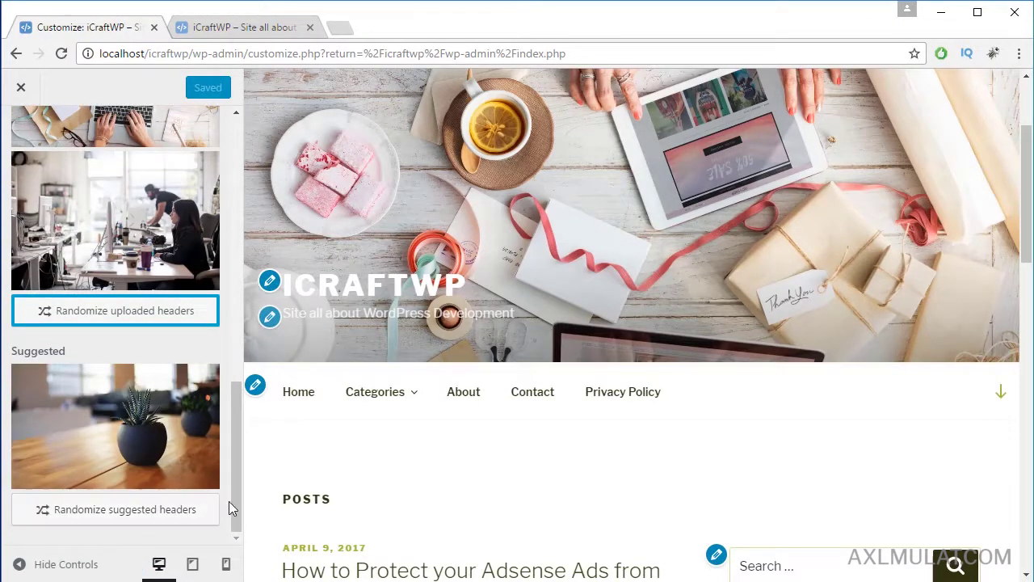
scroll(239, 375, up, 1)
drag(239, 376, 236, 179)
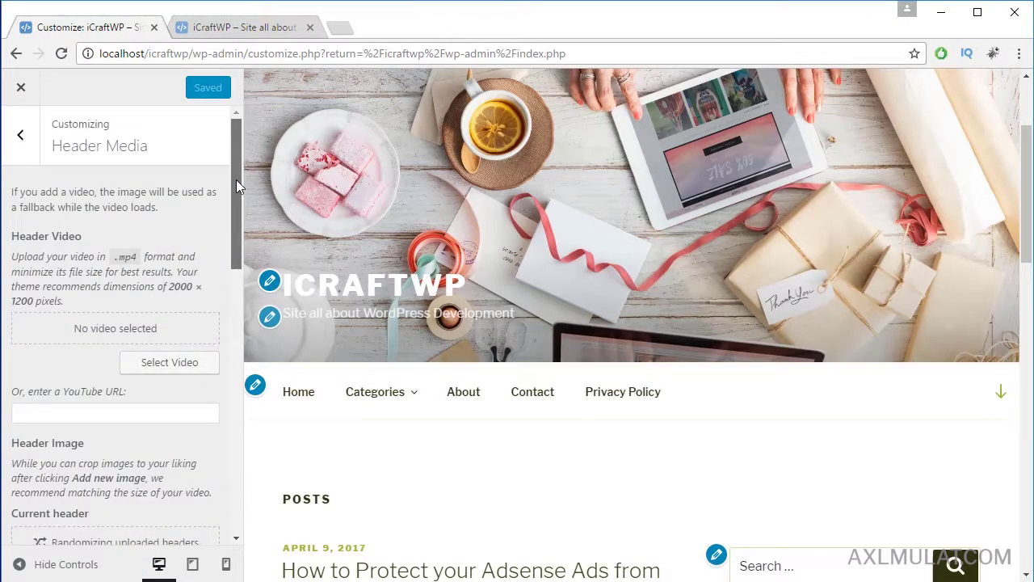
click(22, 136)
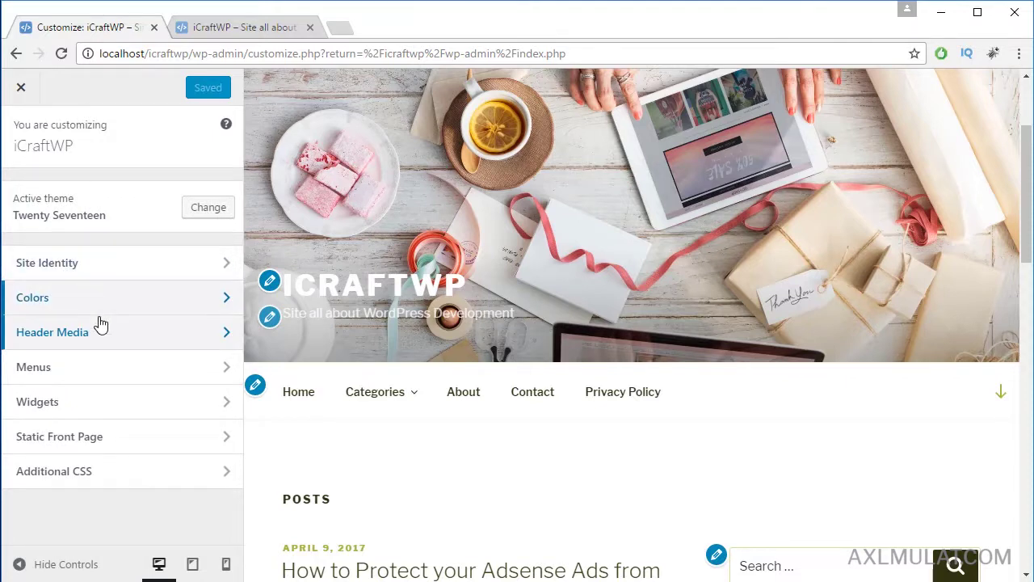
click(97, 275)
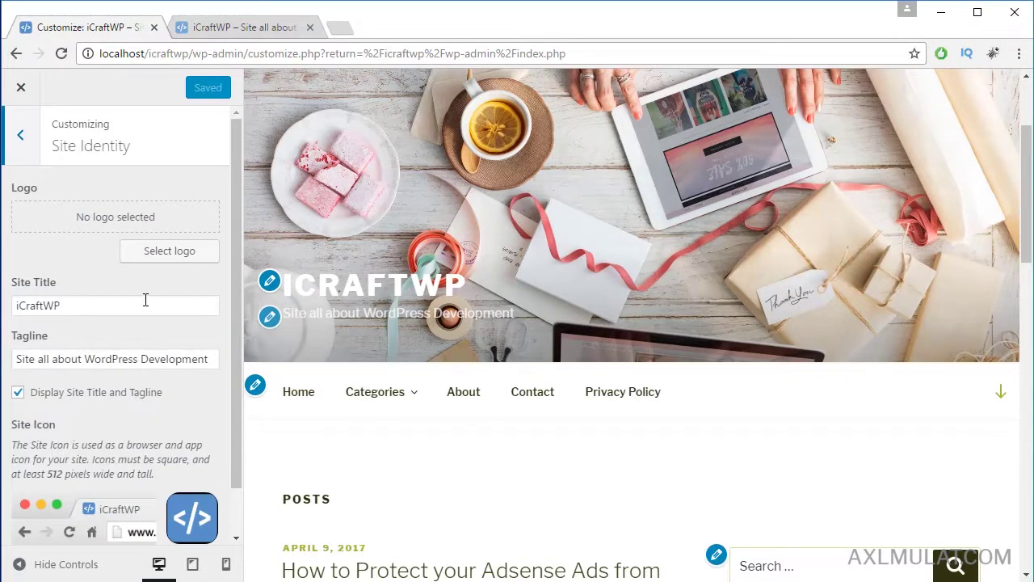
Upload icraftwp-logo.png from the desktop and select it as the site logo.
click(167, 251)
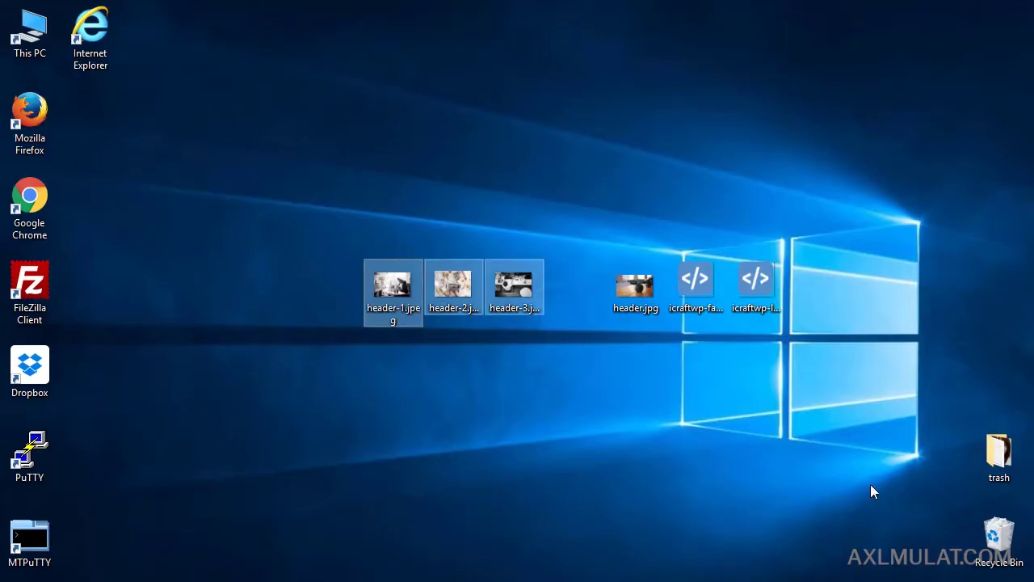
click(756, 279)
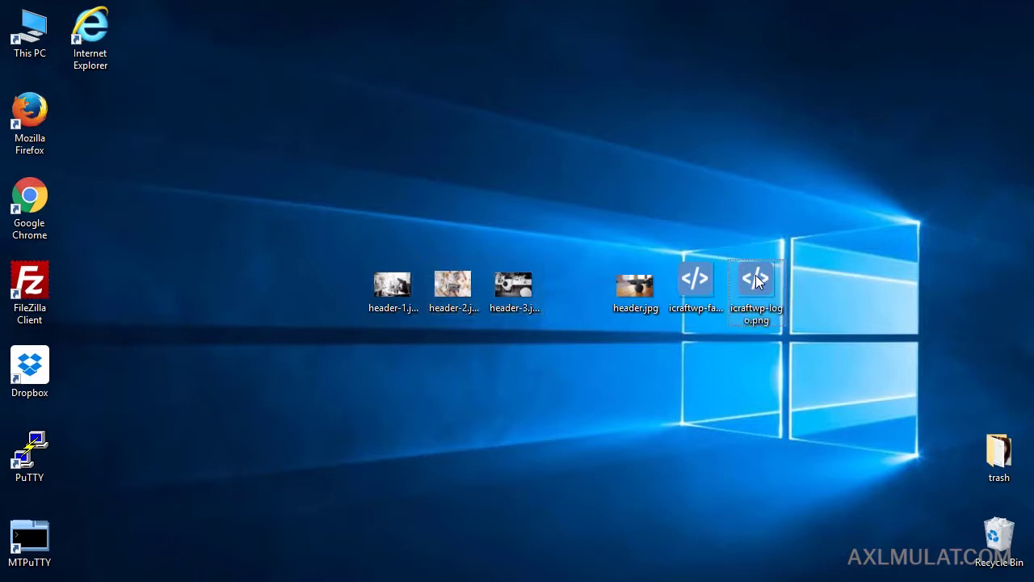
drag(756, 279, 460, 430)
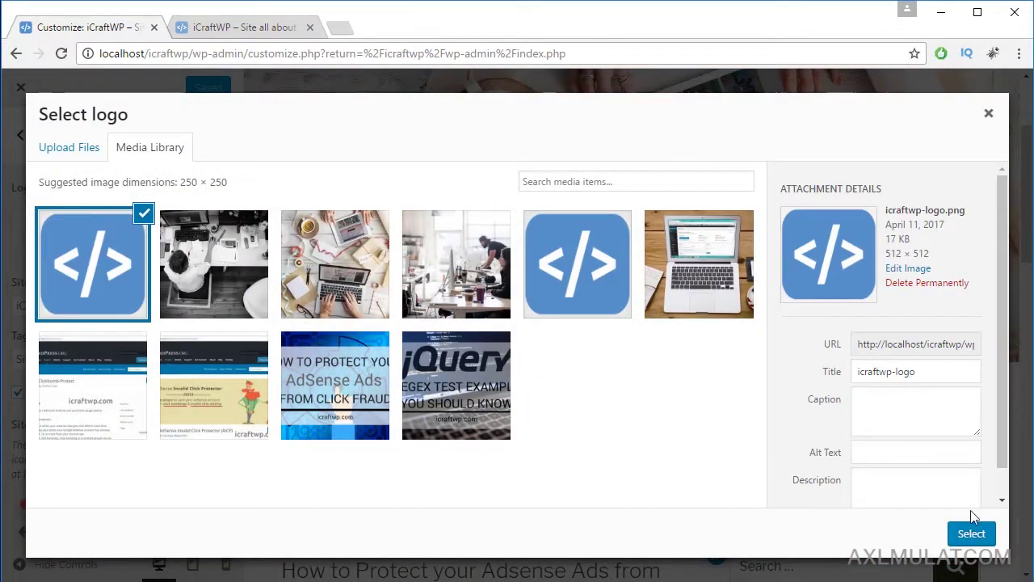
click(992, 537)
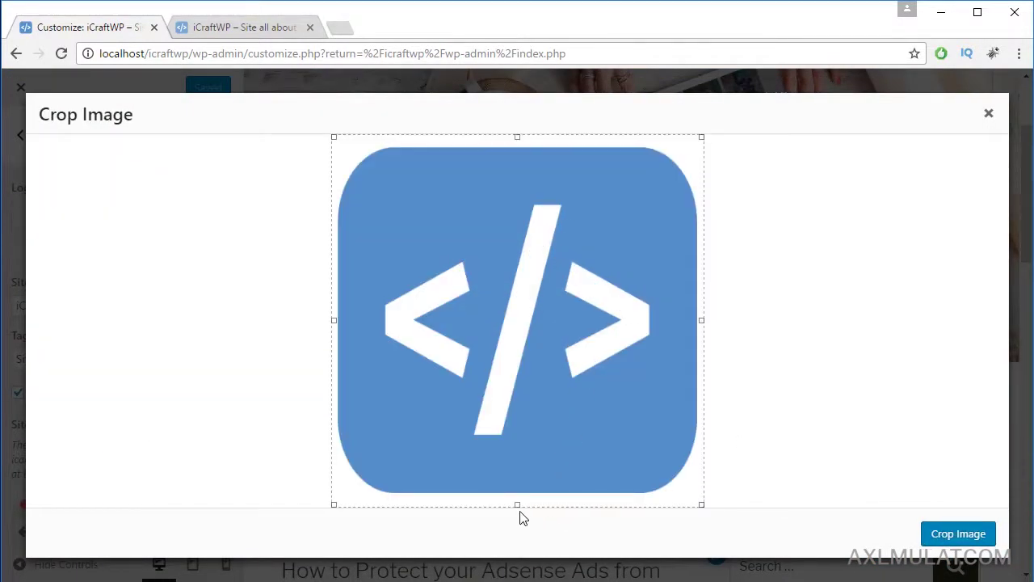
Trim the white margins on all four sides of the logo and apply the crop.
drag(518, 501, 519, 491)
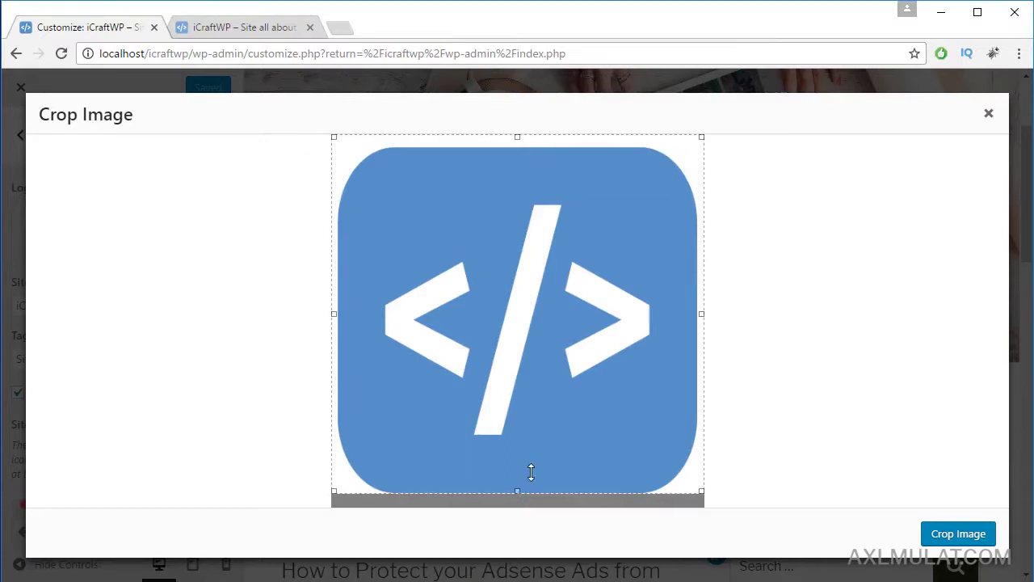
drag(516, 137, 518, 147)
drag(332, 319, 340, 319)
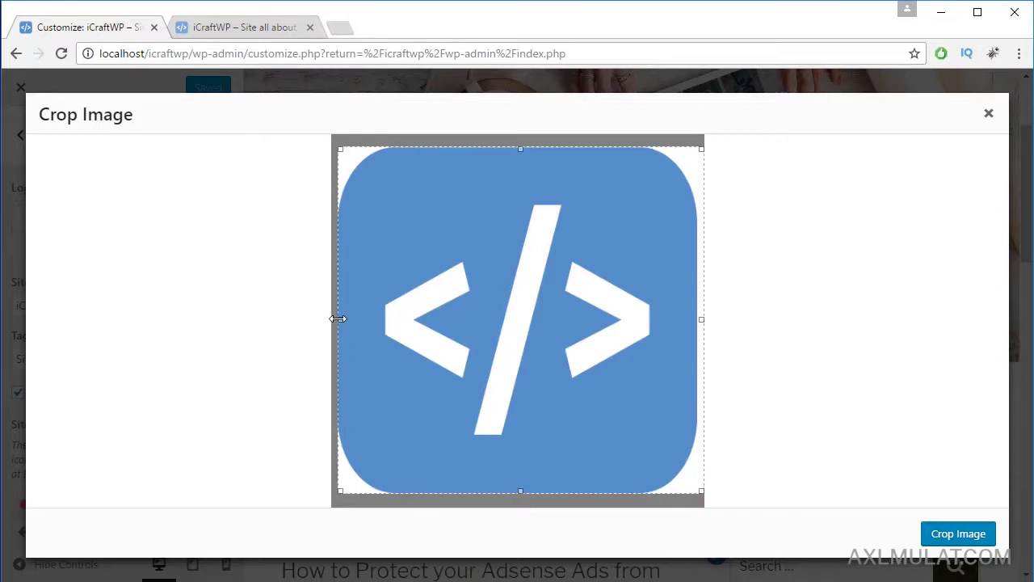
drag(704, 316, 697, 315)
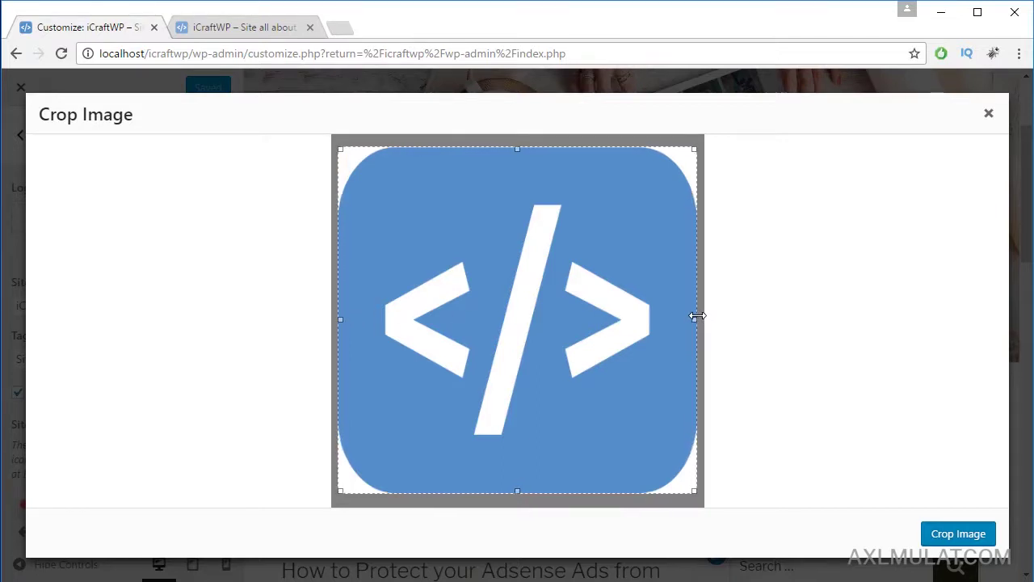
click(961, 535)
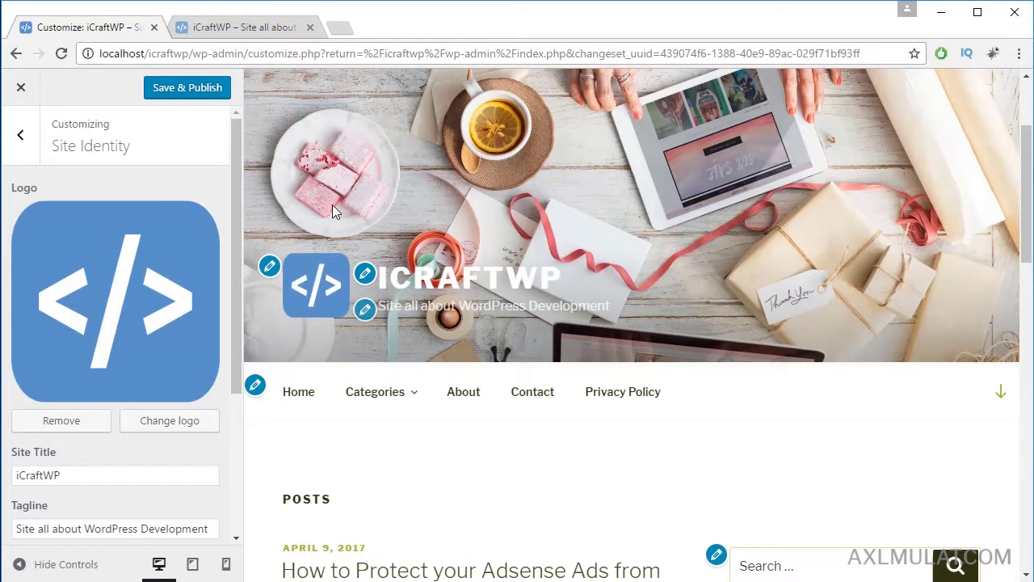
Publish the logo, reload the live site to check it, then return to the Customizer.
click(193, 91)
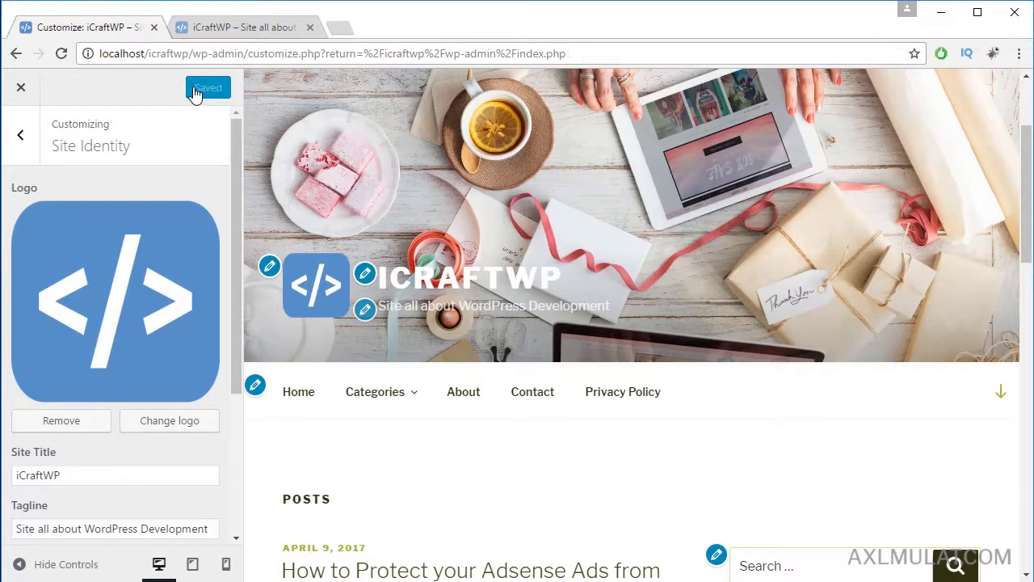
click(223, 27)
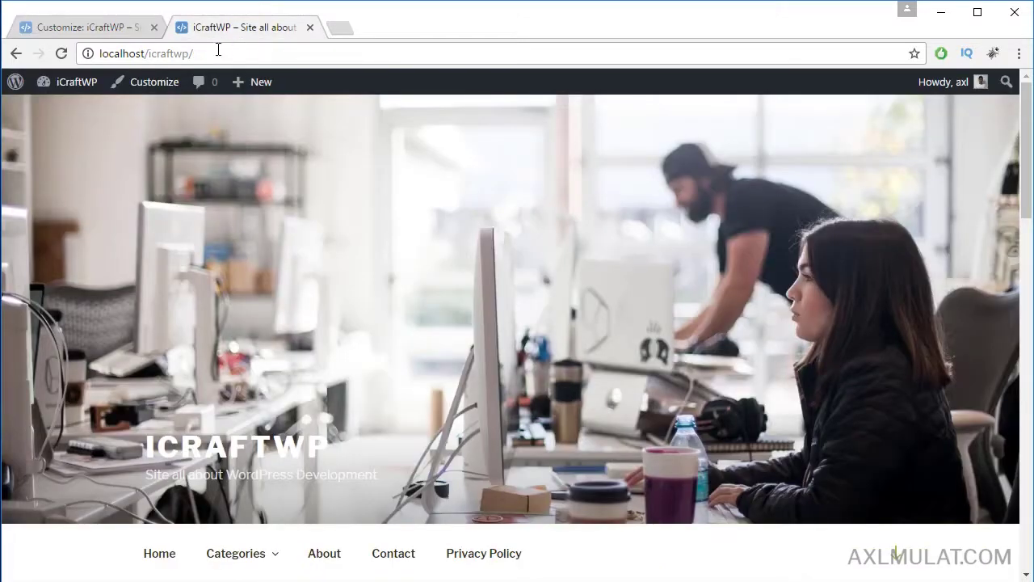
click(214, 54)
key(Return)
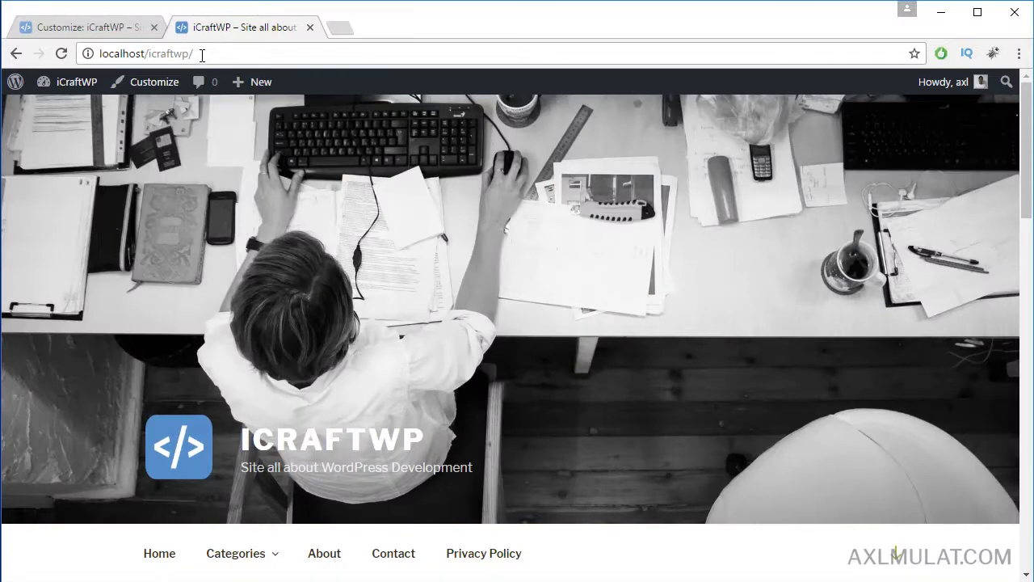
click(98, 27)
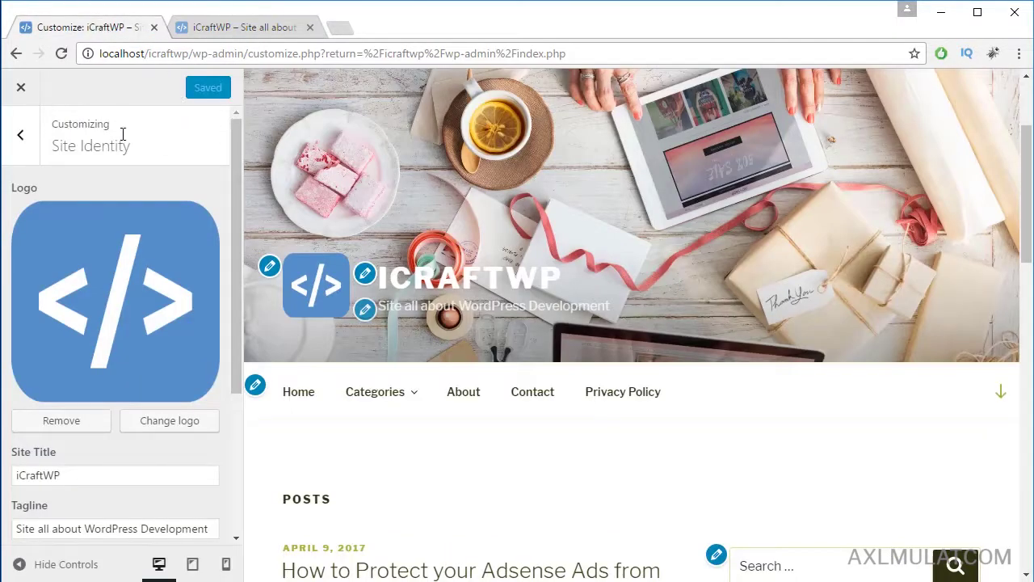
Go back from Site Identity to the main menu and open Additional CSS.
click(21, 134)
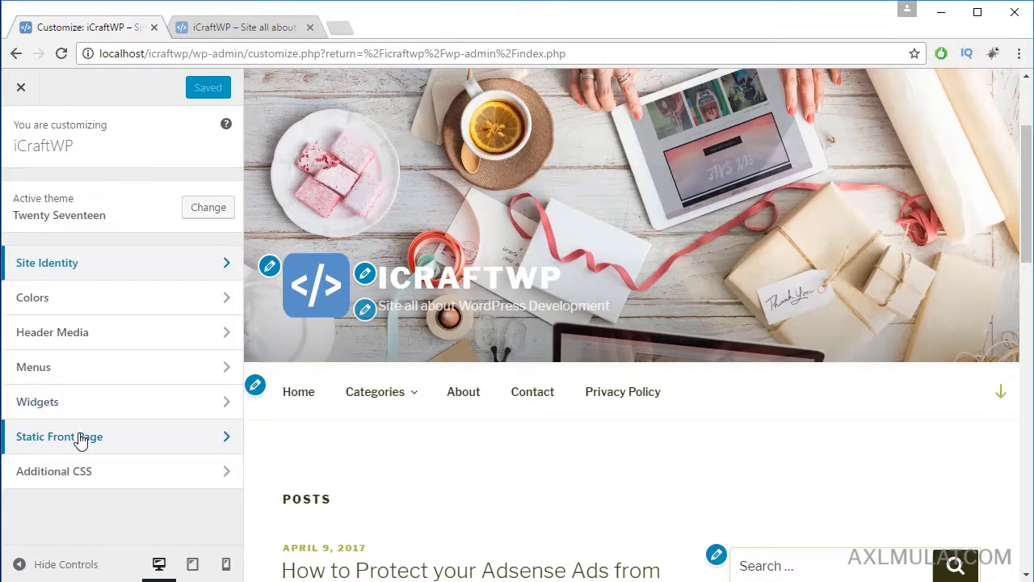
click(81, 468)
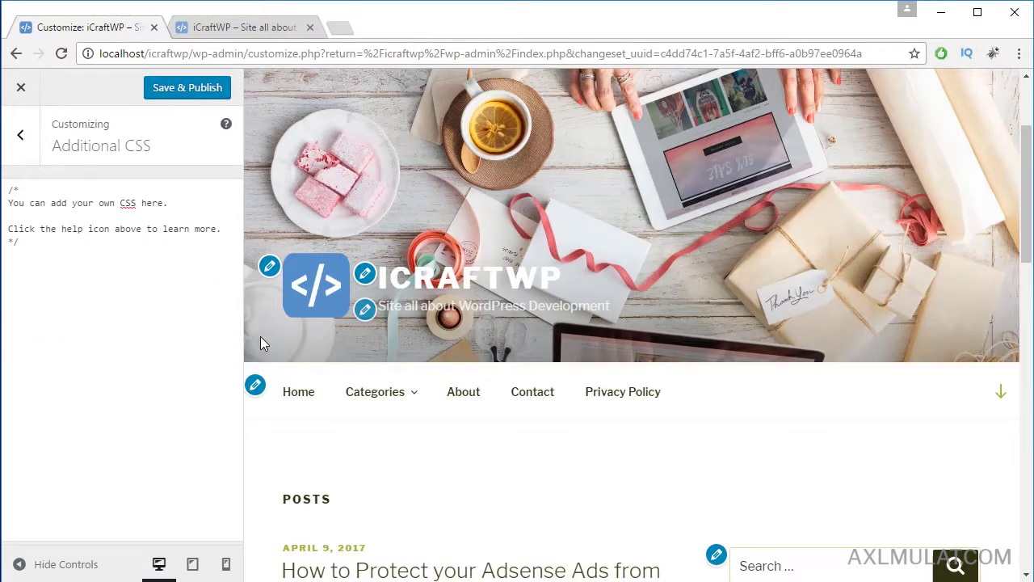
Paste the a.custom-logo-link rule (padding-right 10px !important, margin-top 5px) and publish it.
click(63, 270)
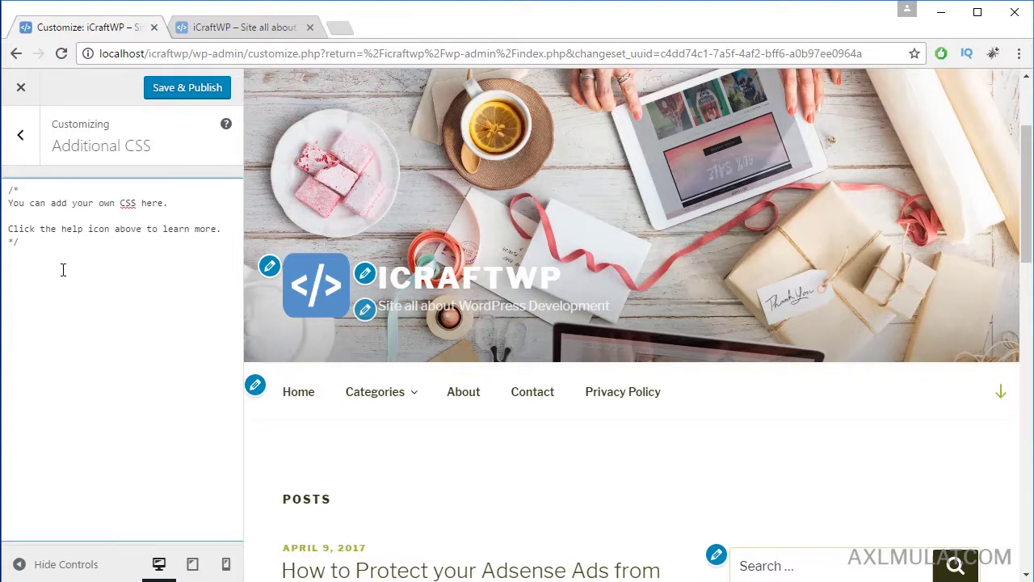
key(Return)
text(a.custom-logo-link {     padding-right: 10px !important;     margin-top: 5px; })
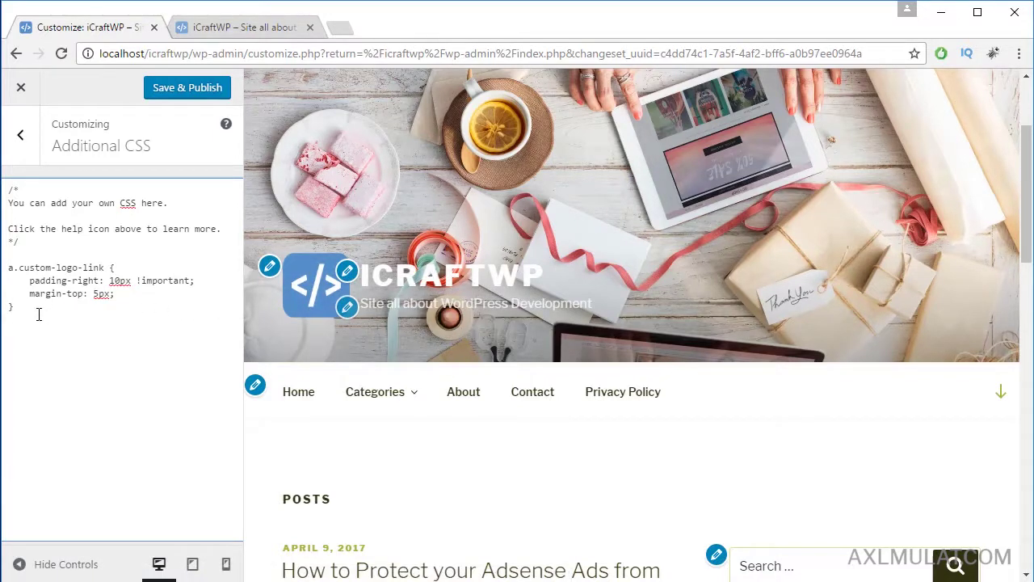
drag(40, 312, 9, 272)
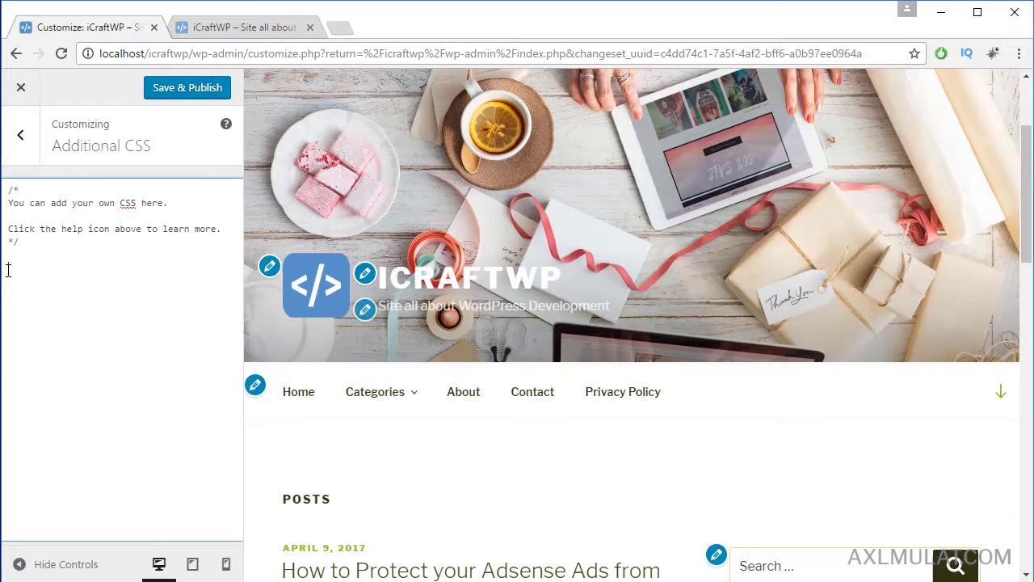
text(.custom-logo-link {     padding-right: 10px !important;     margin-top: 5px; })
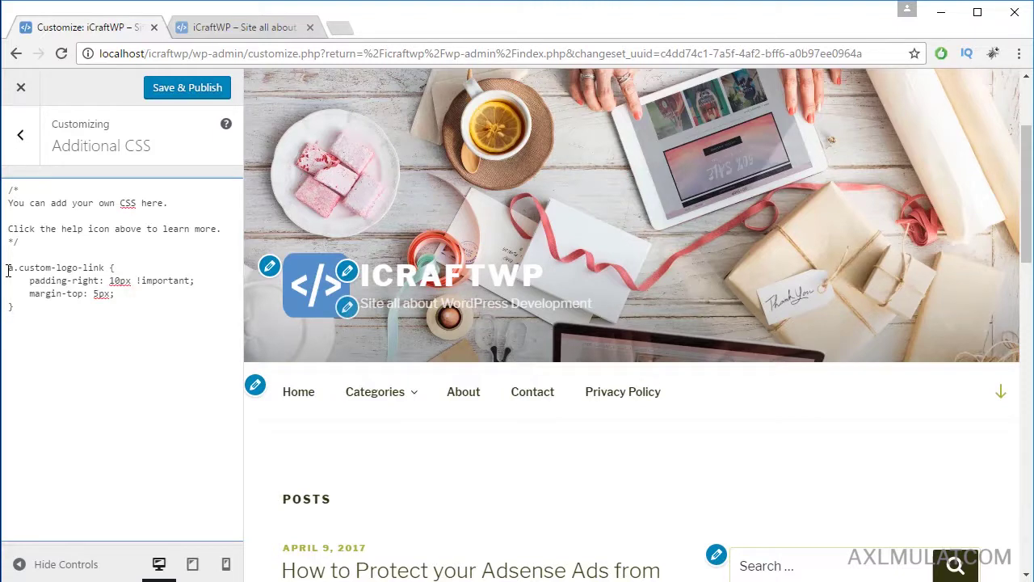
click(192, 90)
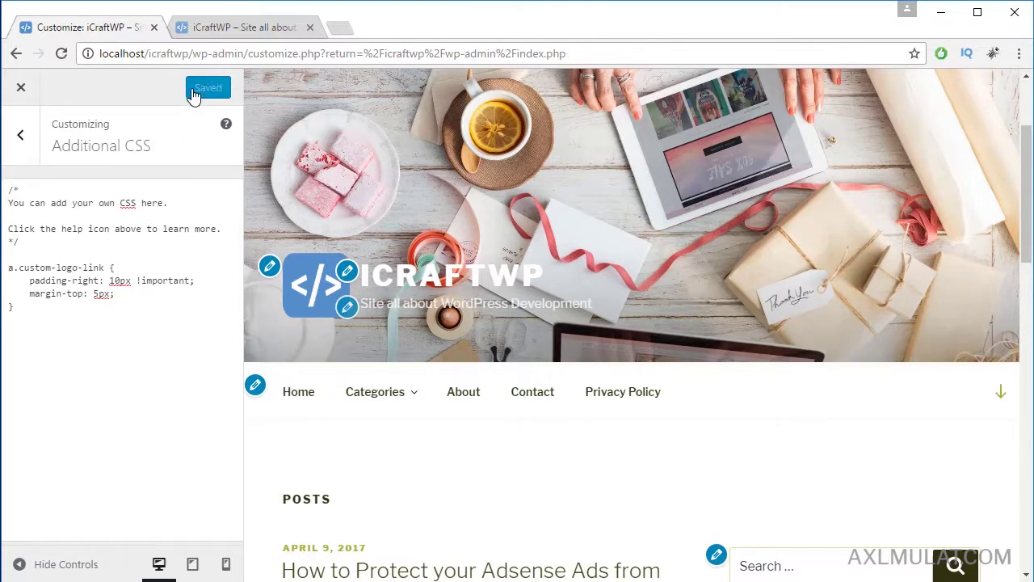
Reload the live site tab to check the logo spacing beside ICRAFTWP.
click(213, 26)
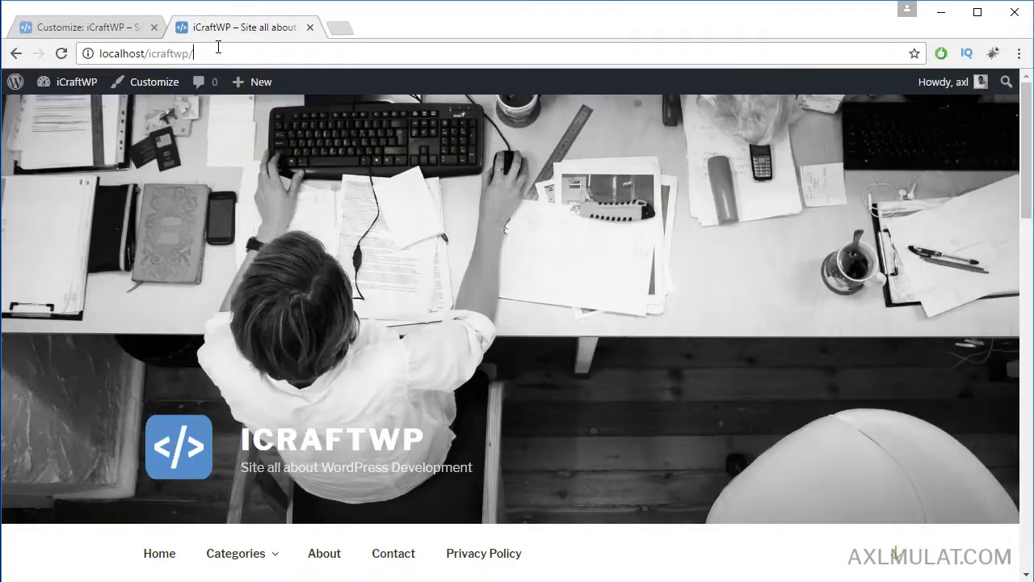
click(218, 50)
key(Return)
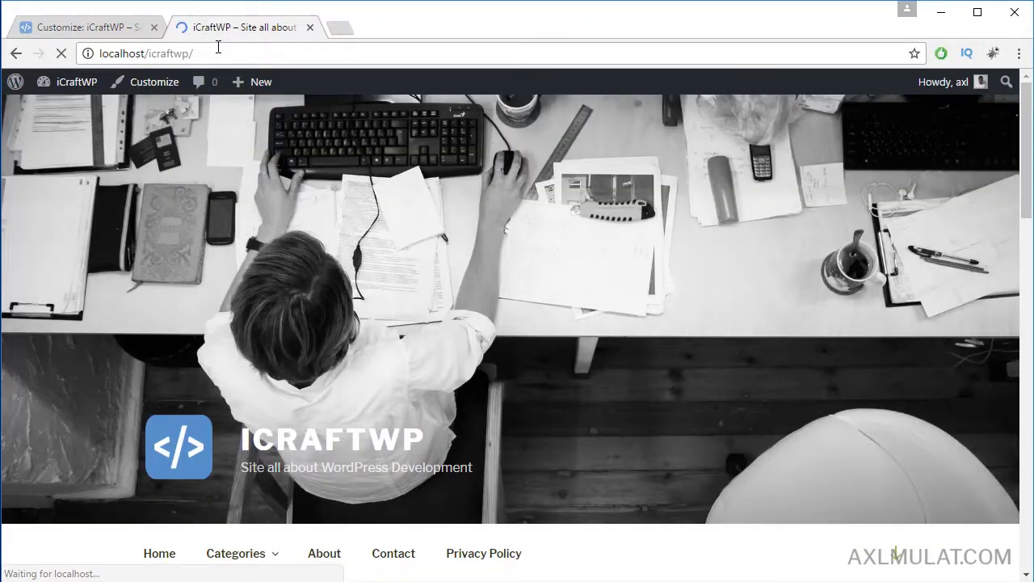